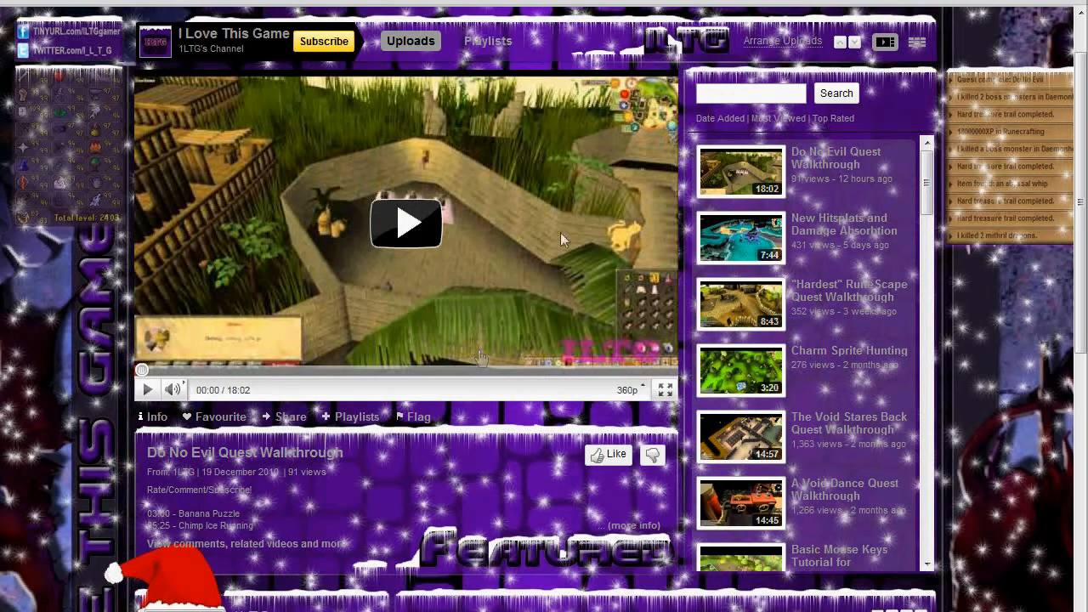
left_click_drag(1081, 154, 1051, 145)
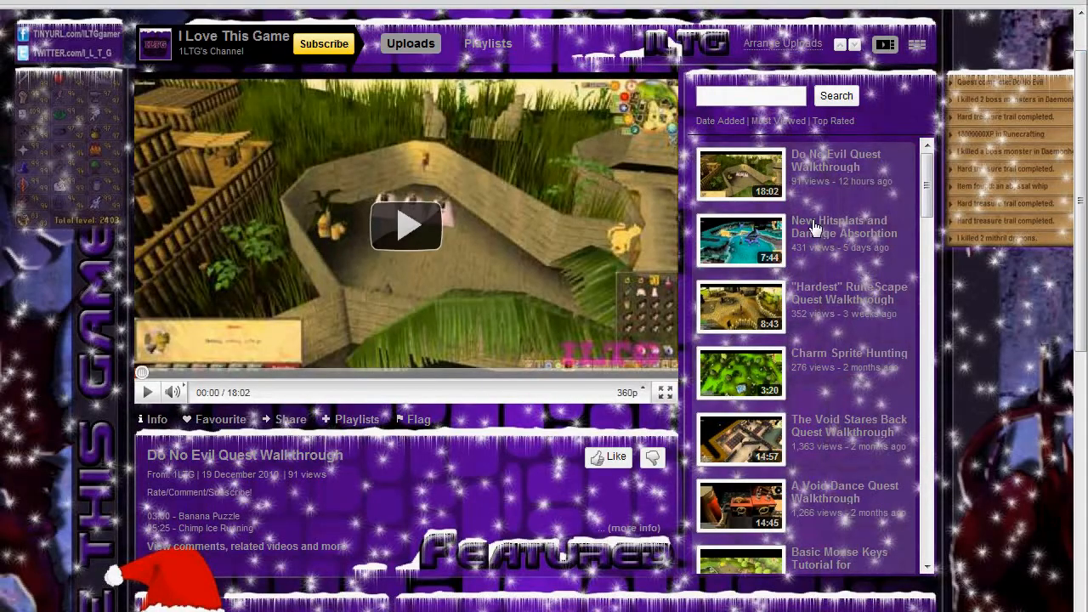
mouse_move(1077, 189)
left_mouse_down()
mouse_move(1075, 229)
mouse_move(1069, 191)
left_mouse_up()
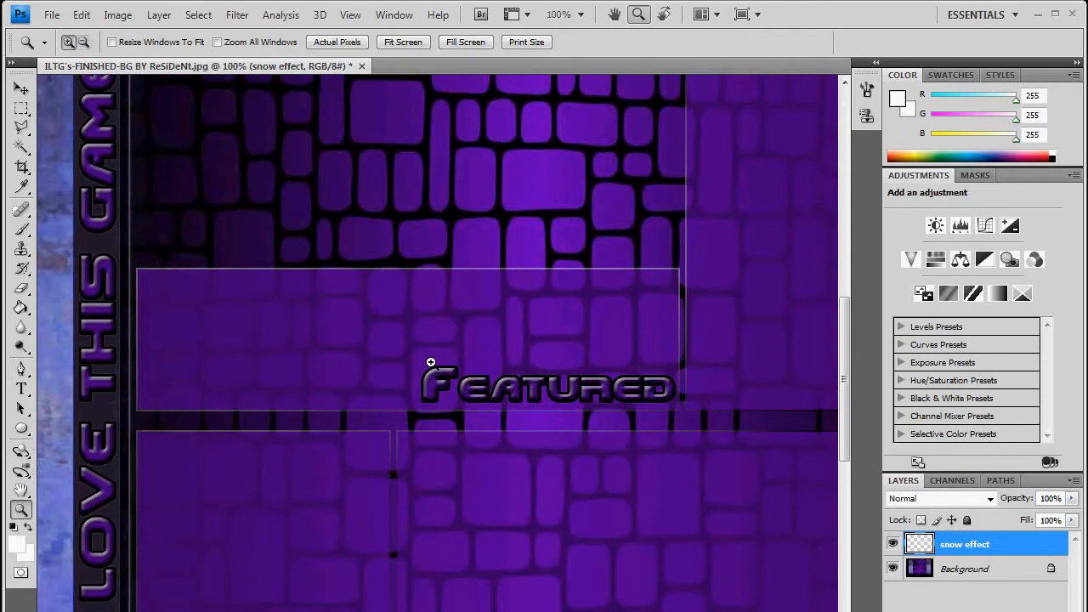
left_click(431, 363, "alt")
left_click(485, 369, "alt")
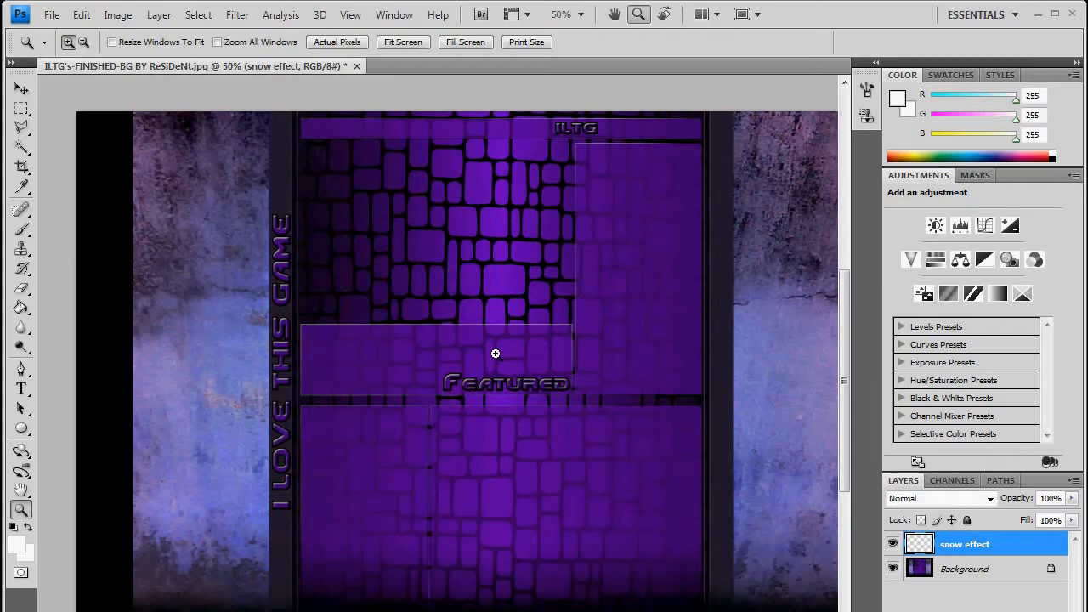
left_click_drag(366, 610, 410, 610)
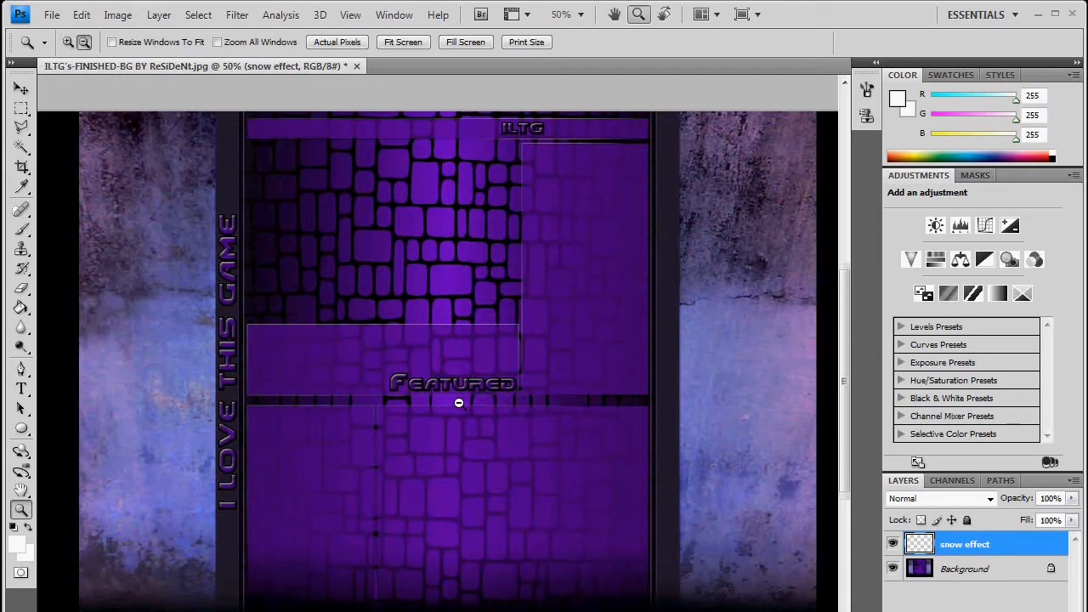
left_click(459, 399, "alt")
left_click(456, 396)
left_click(449, 388)
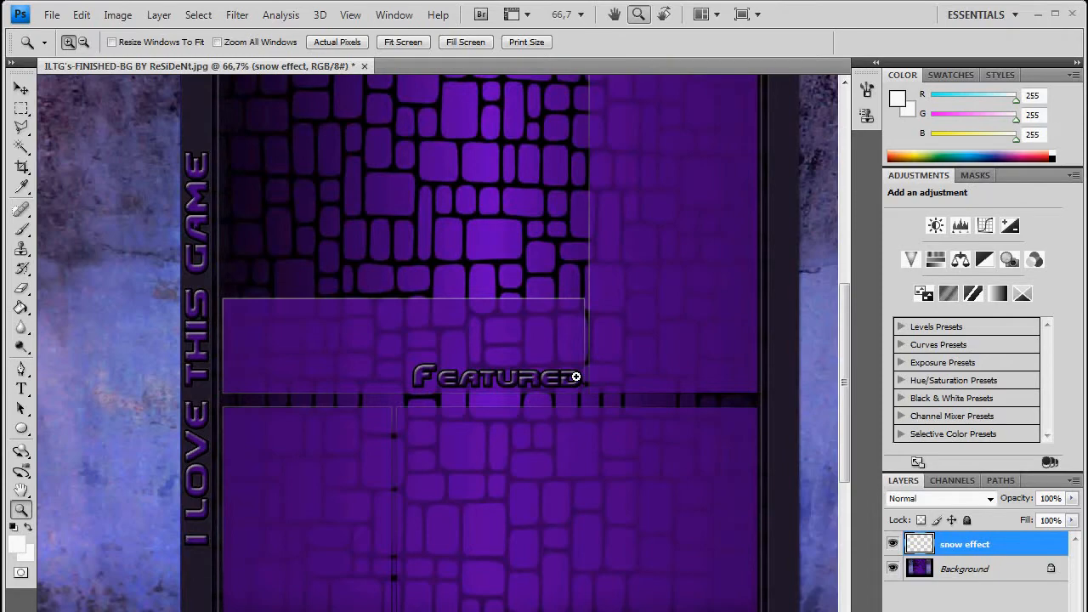
left_click(452, 396)
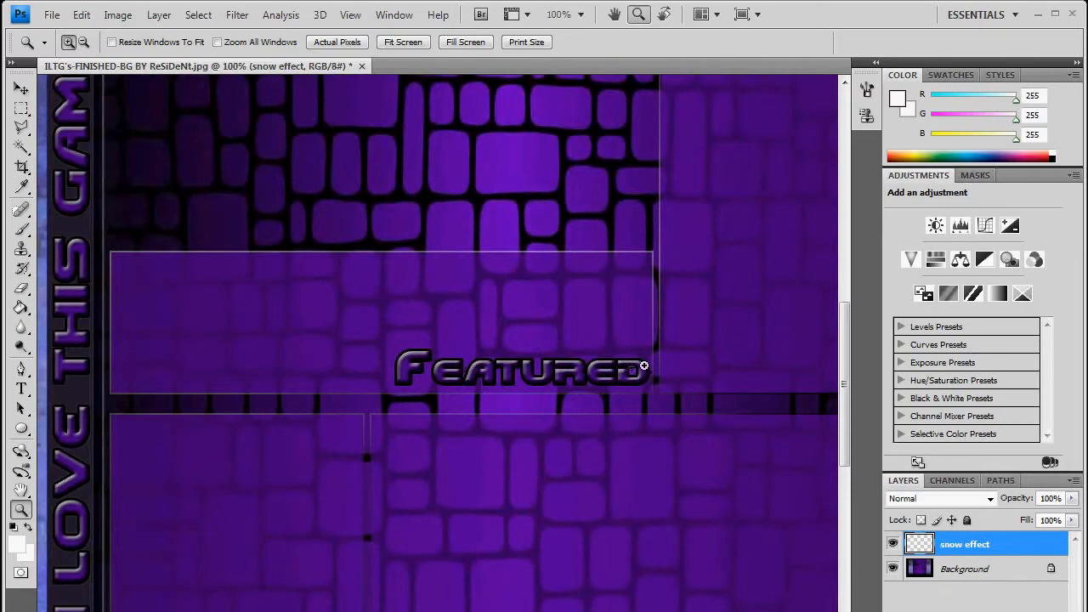
left_click(336, 314)
left_click(390, 360, "alt")
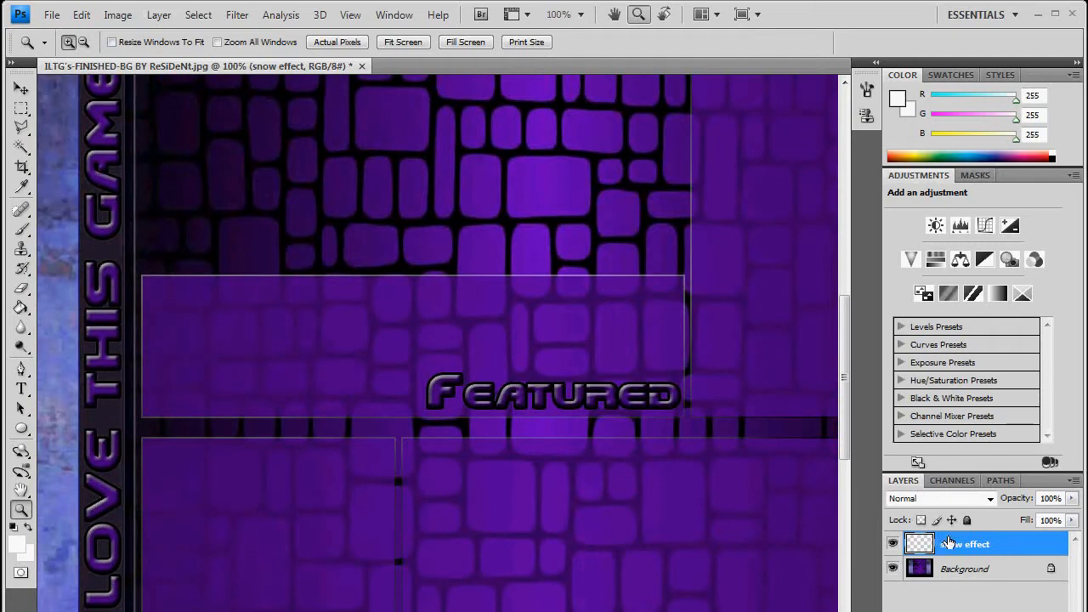
Delete the existing snow effect layer and create a new empty layer named "snow effect".
key("Delete")
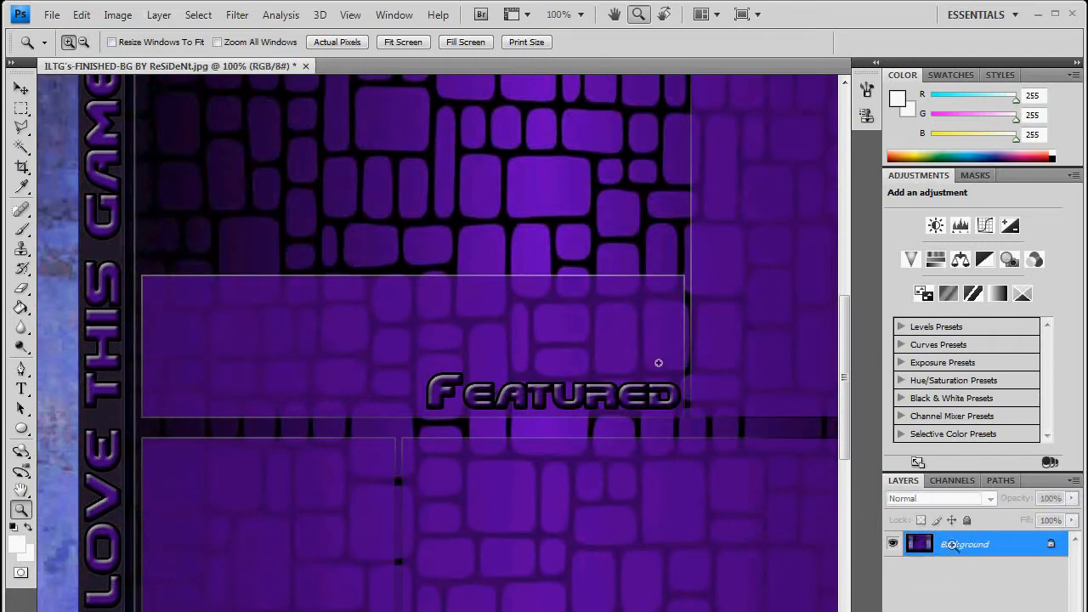
left_click(159, 15)
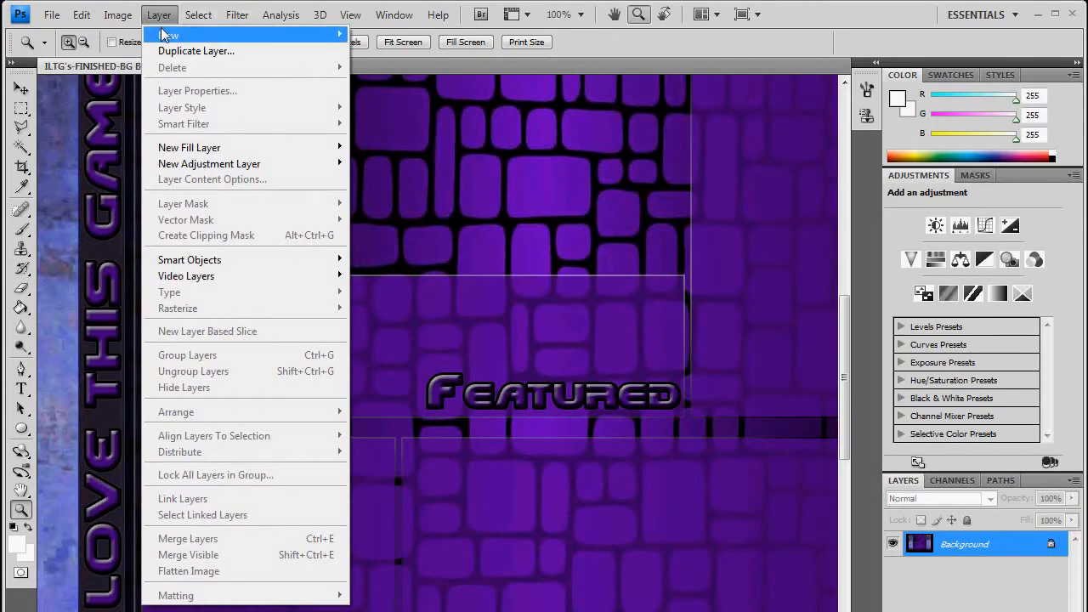
mouse_move(283, 35)
left_click(381, 35)
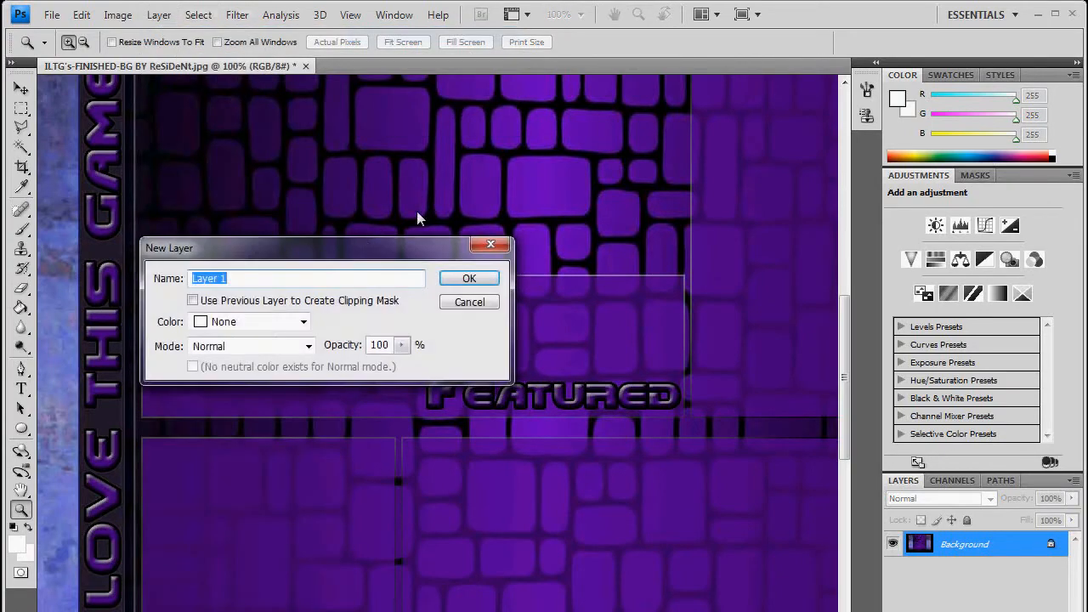
type("snow effect")
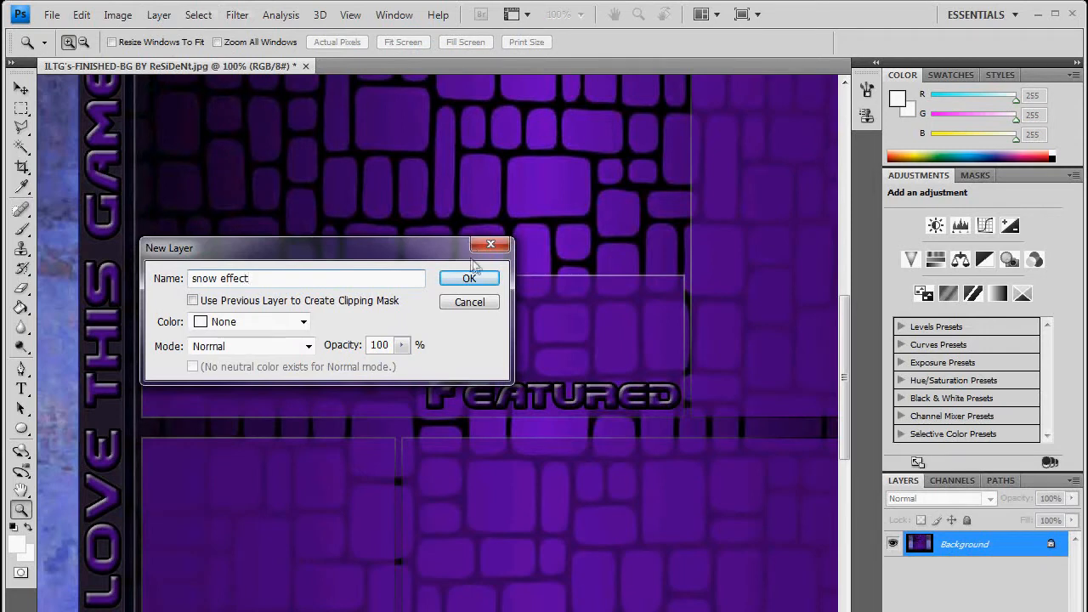
left_click(470, 277)
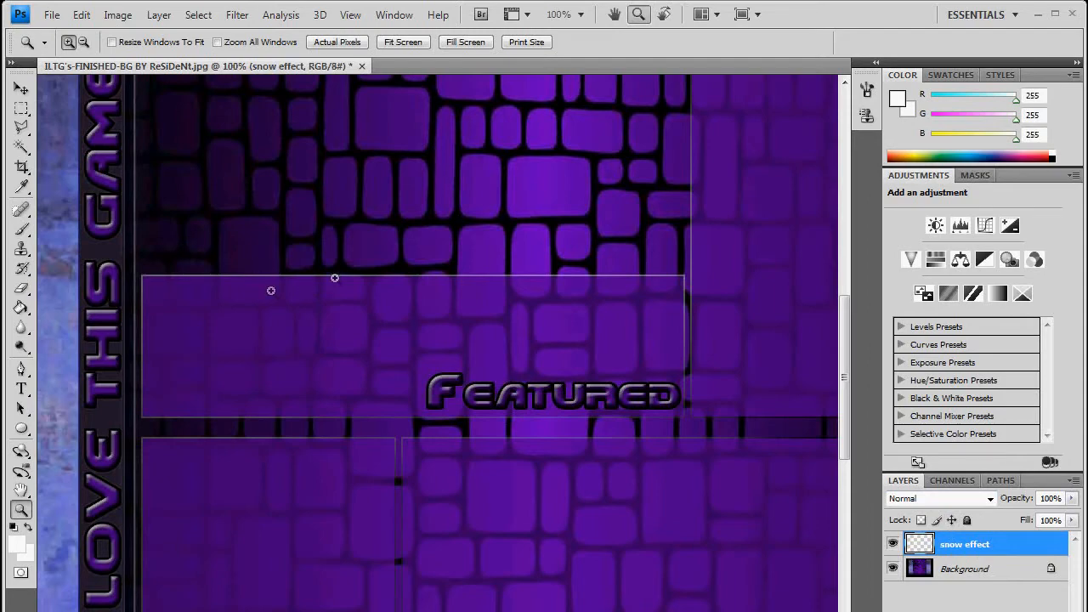
Outline a thin horizontal strip along the upper edge of the box containing "Featured" with the Polygonal Lasso and fill it with white.
left_click_drag(844, 399, 844, 385)
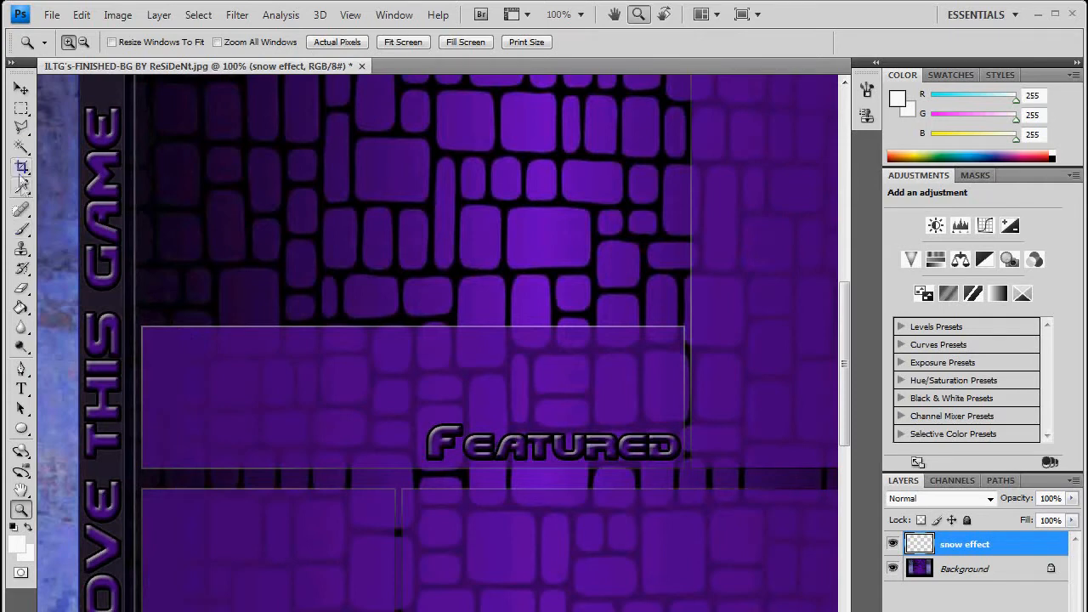
left_click(21, 127)
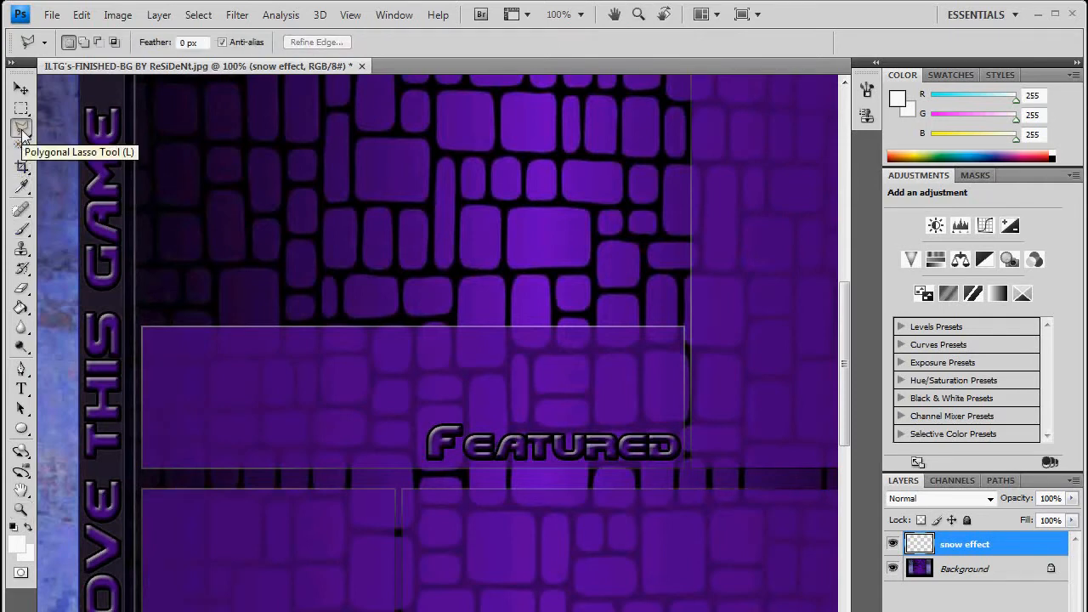
left_click(146, 330)
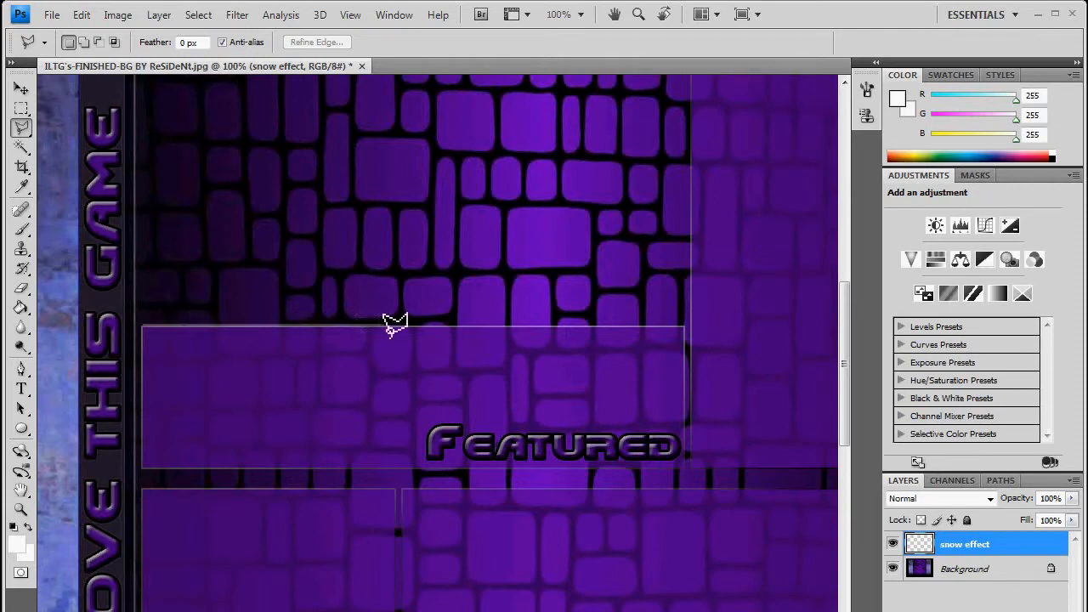
left_click(687, 326)
left_click(686, 311)
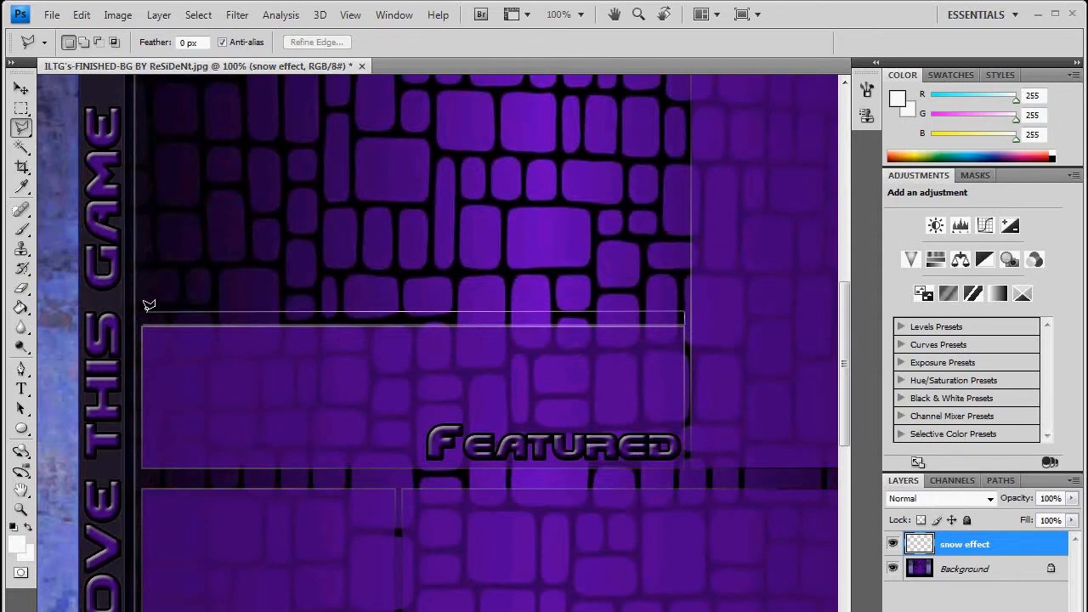
left_click(144, 319)
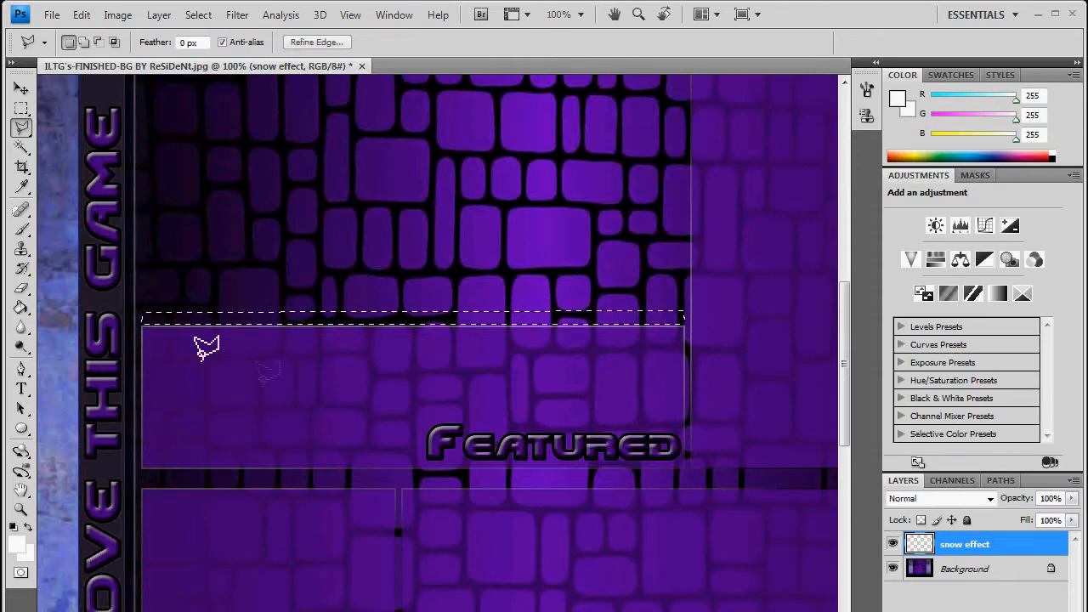
left_click(23, 311)
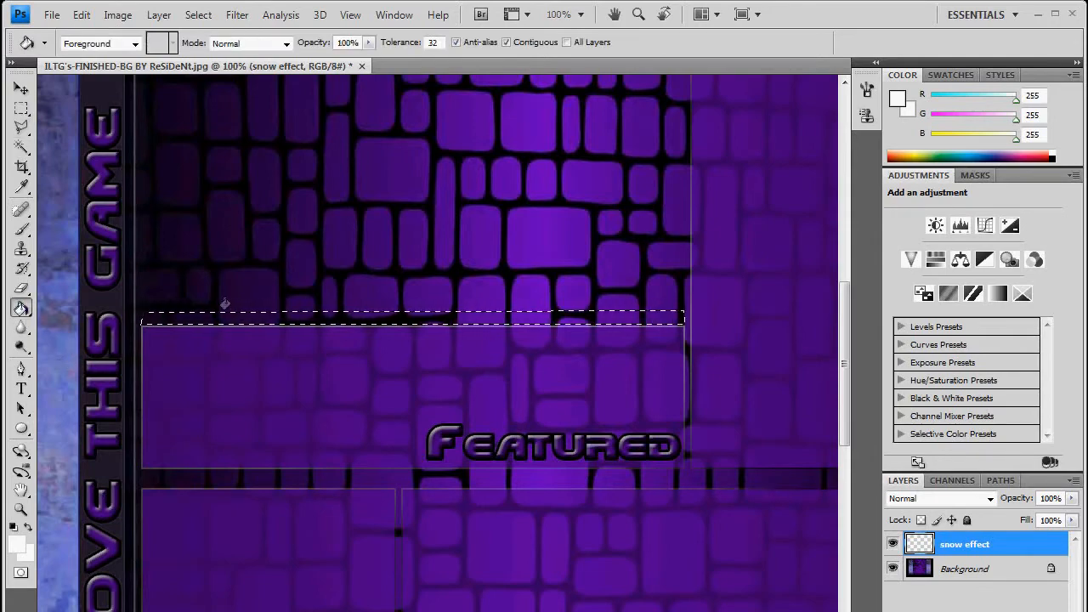
left_click(16, 544)
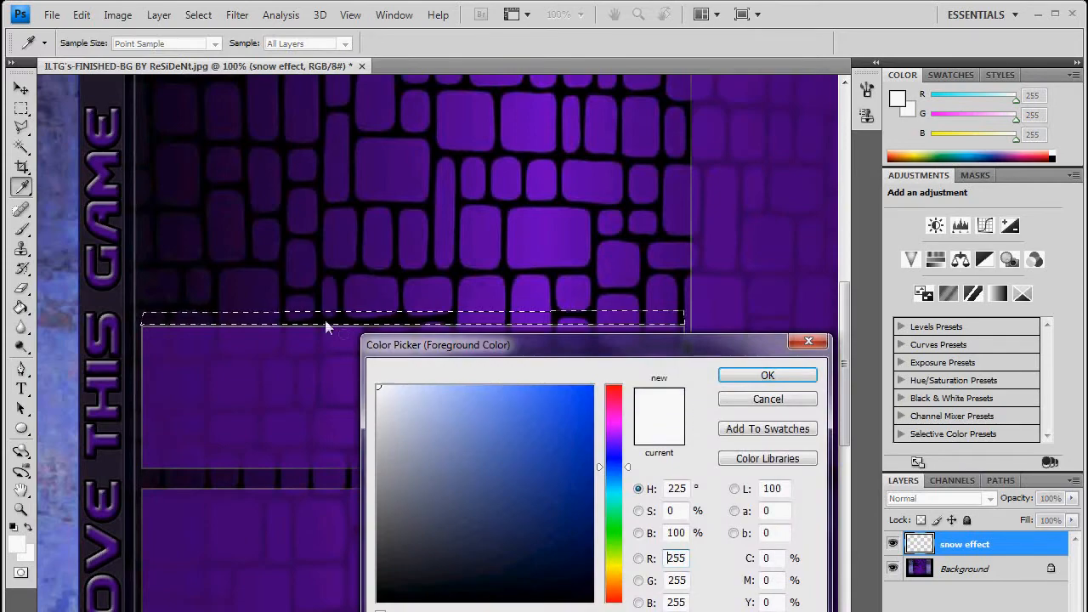
left_click(768, 375)
left_click(264, 315)
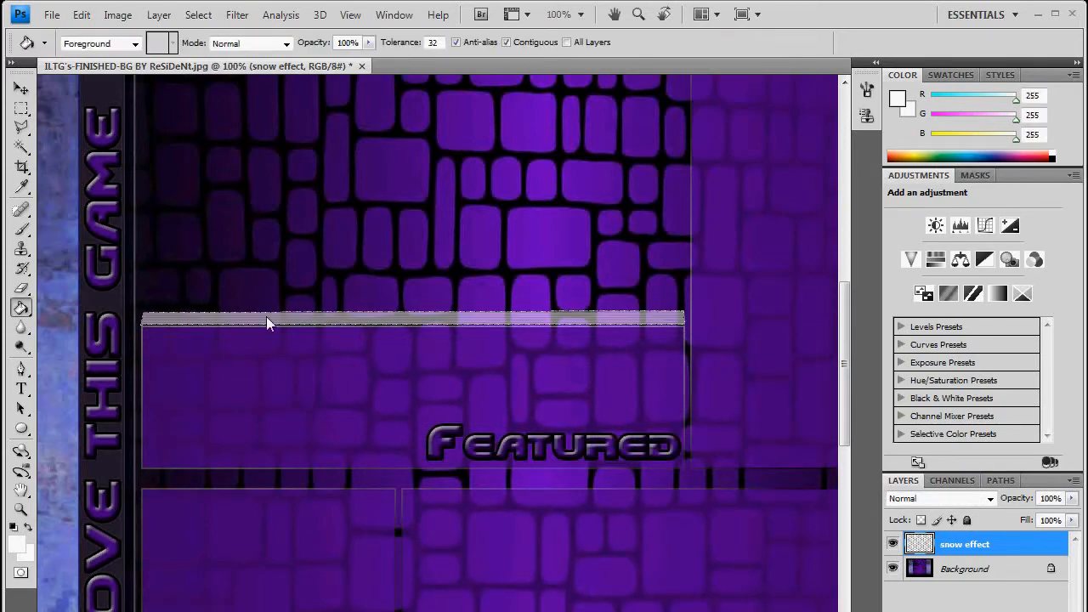
Deselect the strip and draw a white-filled triangular snowdrift sloping up against the left side of the F in "Featured".
left_click(21, 127)
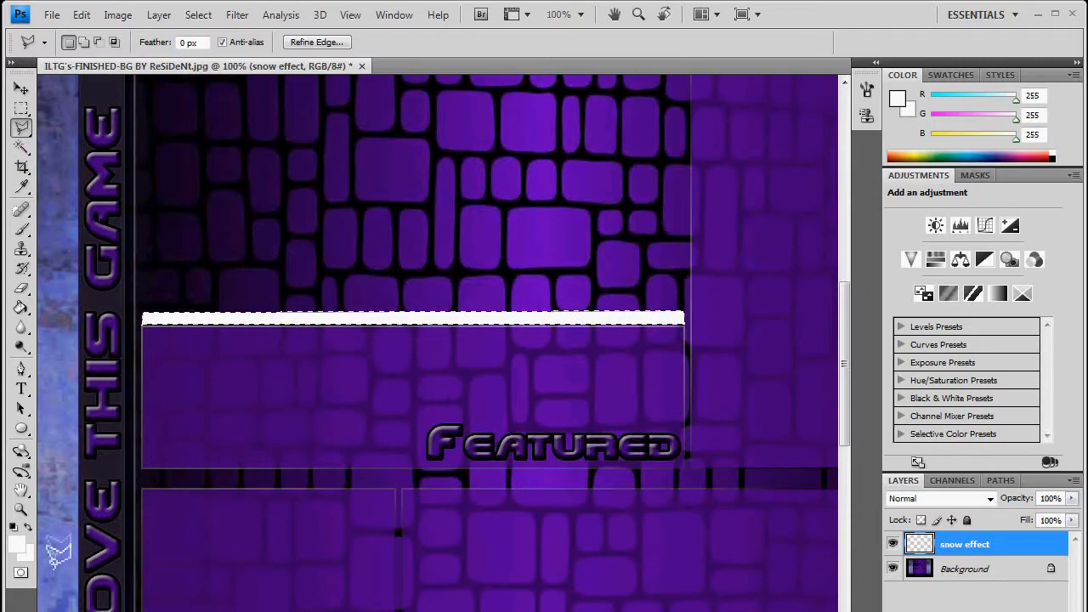
left_click(20, 509)
left_click(457, 453)
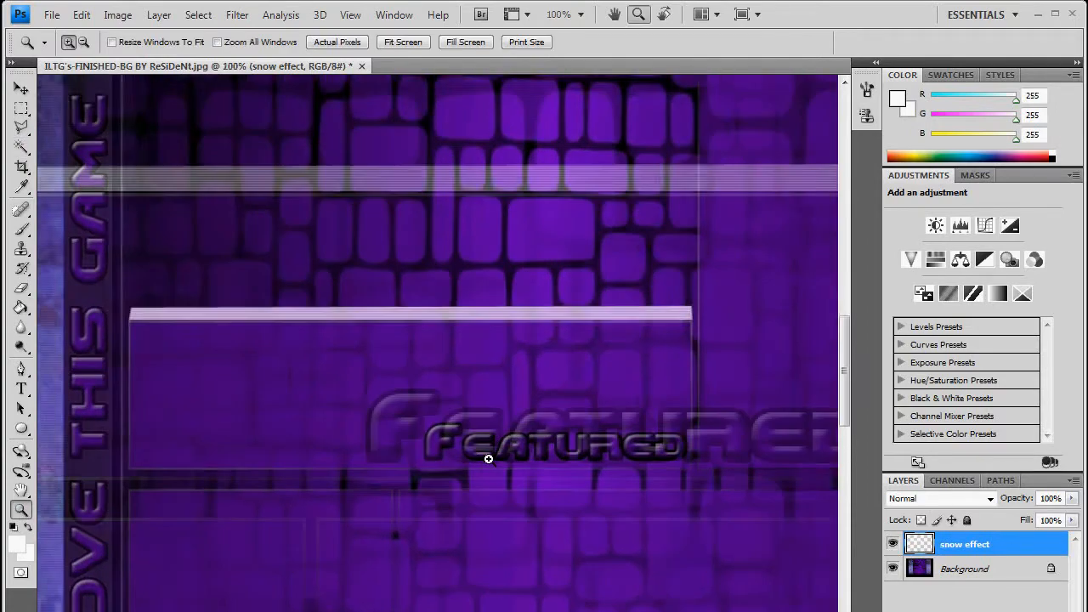
left_click(23, 128)
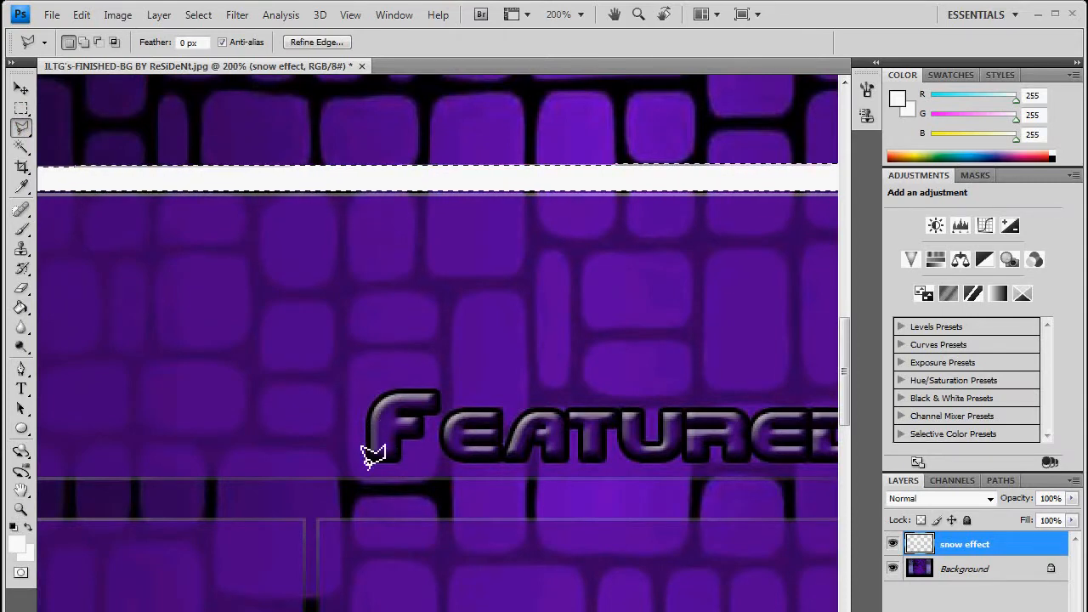
key("ctrl+d")
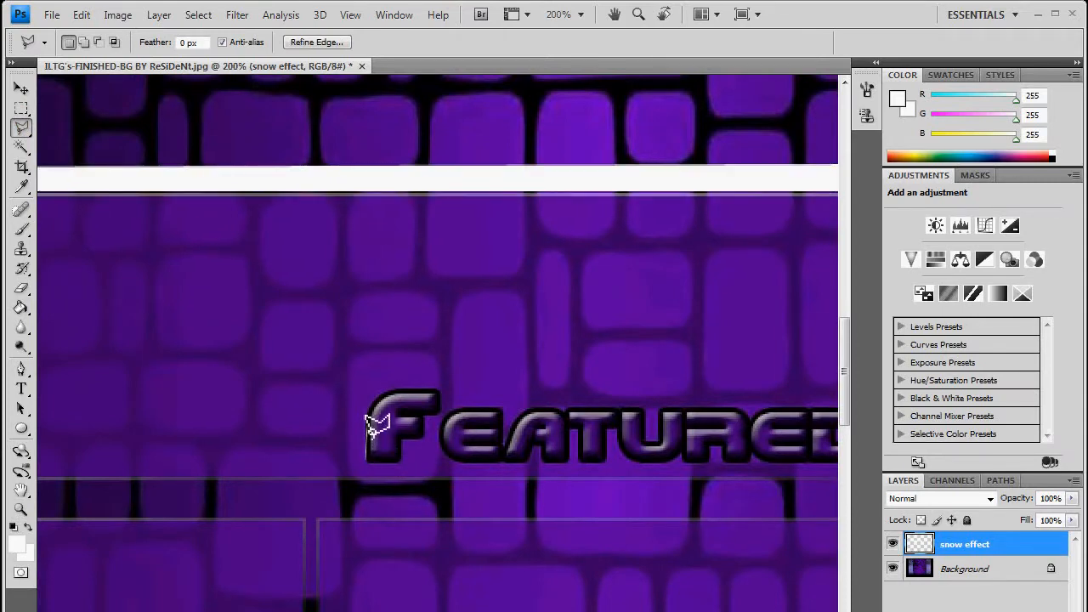
left_click(366, 427)
left_click(282, 459)
left_click(365, 461)
left_click(273, 459)
left_click(367, 416)
left_click(273, 459)
key("g")
key("alt+BackSpace")
Outline a thin, flat patch just left of the triangular drift, level with its base, and fill it with white.
key("l")
left_click(277, 459)
left_click(169, 459)
left_click(169, 450)
left_click(263, 449)
left_click(277, 459)
key("g")
key("alt+BackSpace")
Outline a snow cap along the top of the F in "Featured" and fill it with white.
key("l")
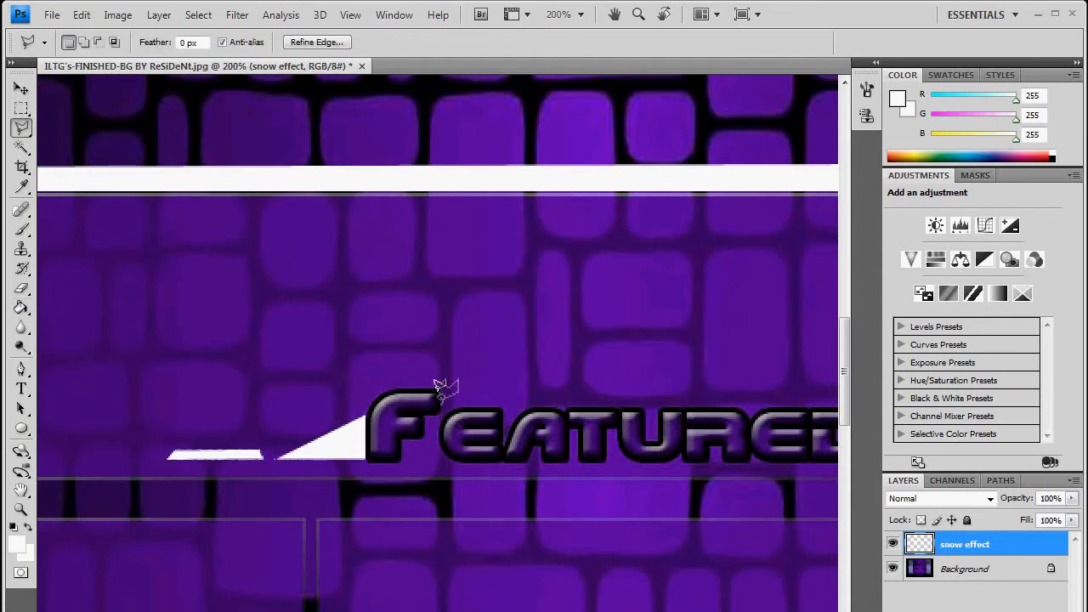
left_click(372, 399)
left_click(368, 388)
left_click(413, 373)
double_click(440, 382)
left_click(22, 308)
left_click(413, 383)
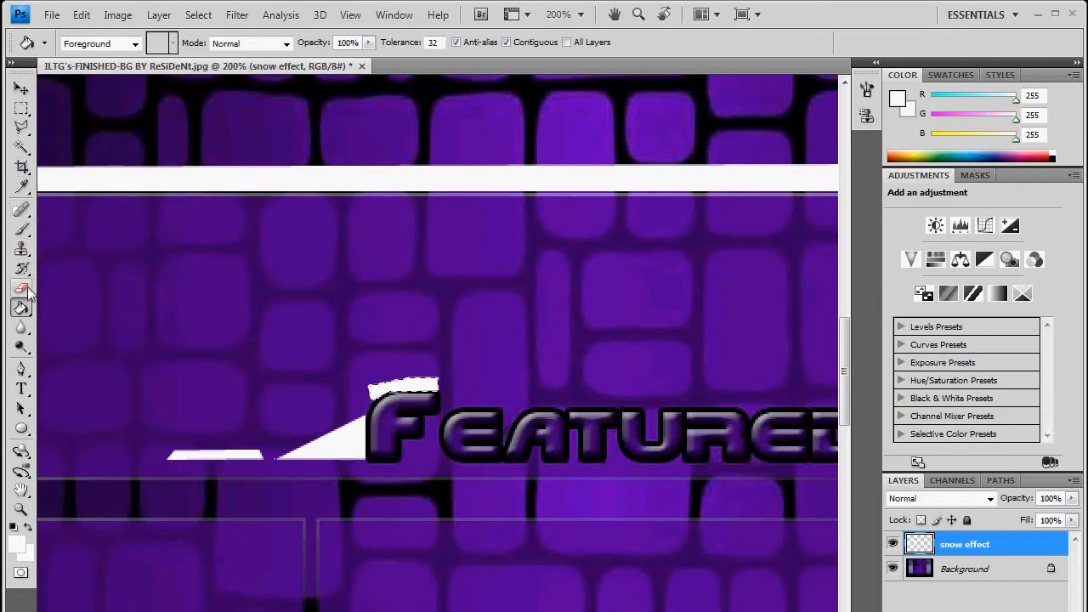
Deselect the F's cap, outline a smaller snow cap on top of the first E in "Featured", and fill it with white.
left_click(21, 127)
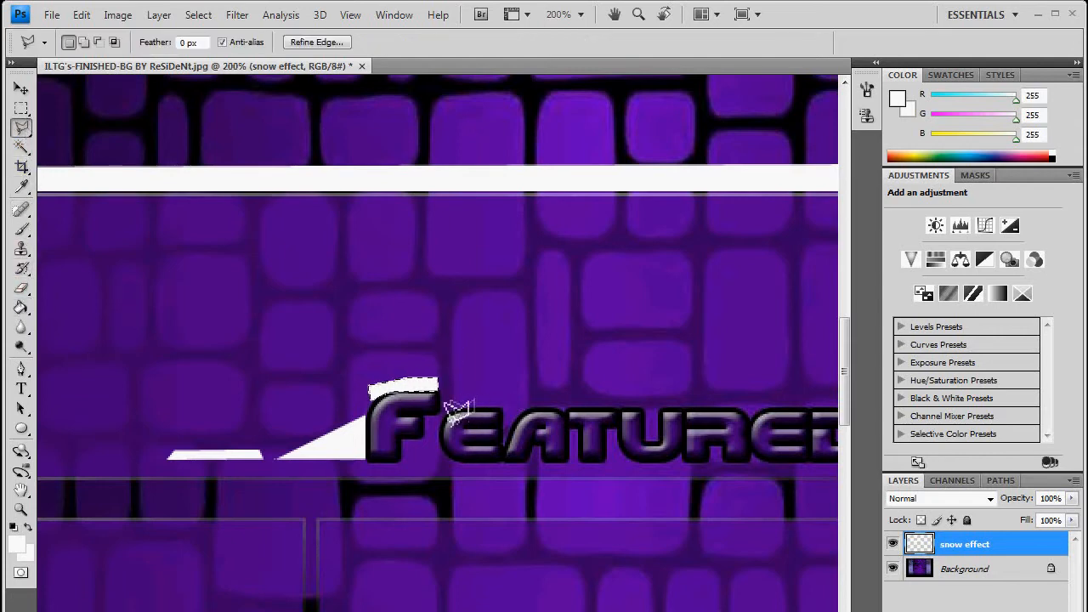
key("ctrl+d")
left_click(465, 396)
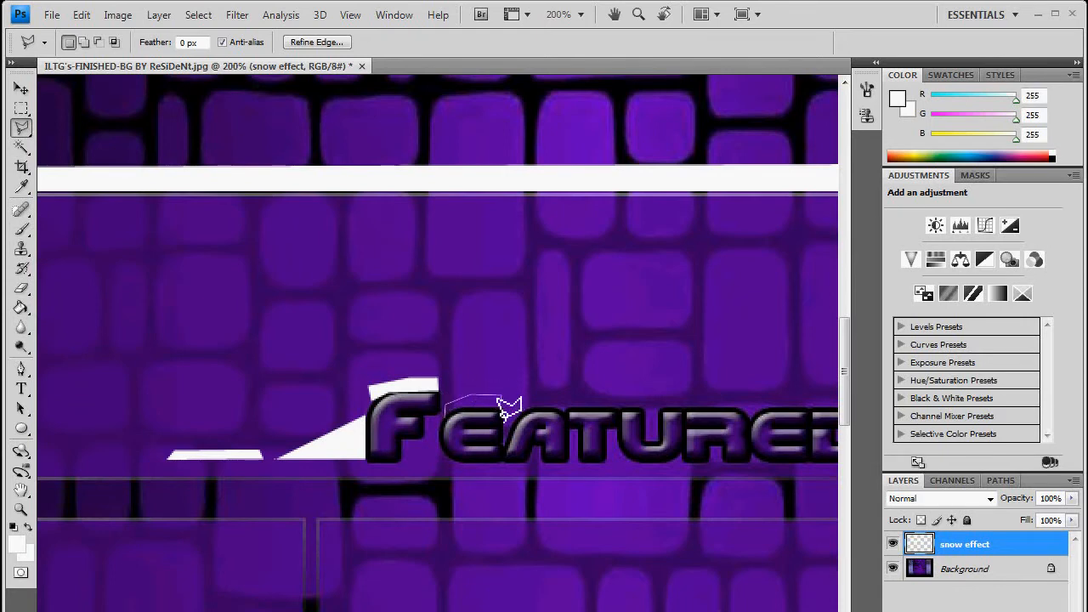
left_click(444, 415)
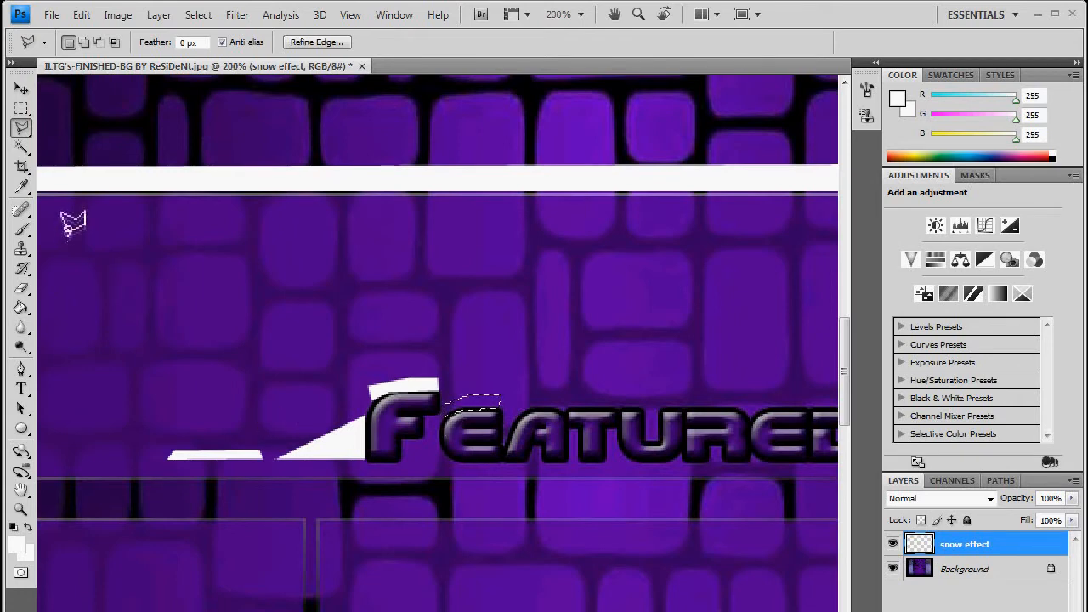
left_click(21, 308)
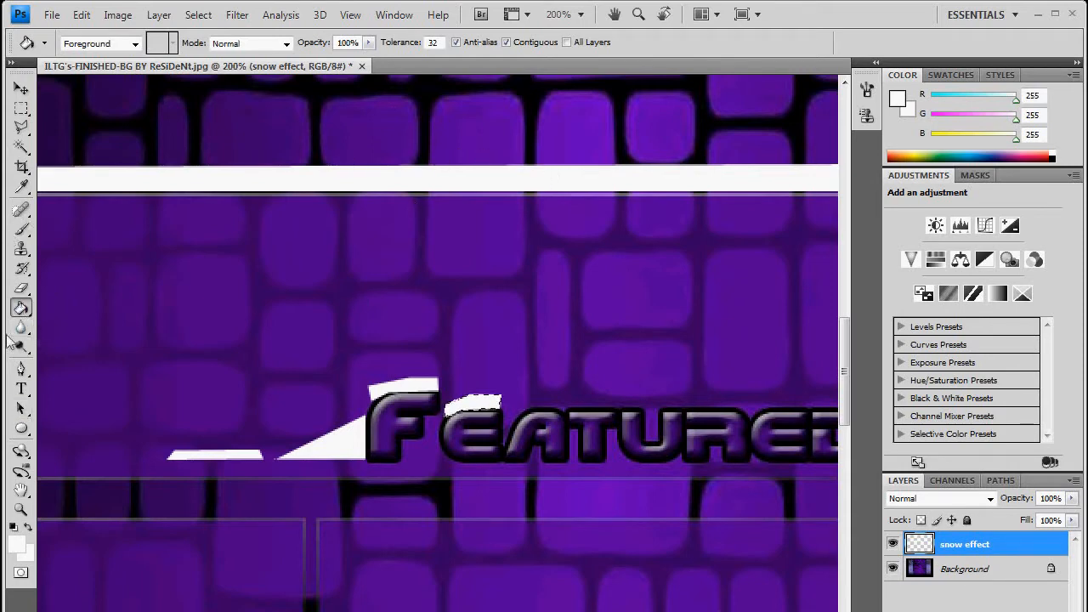
Clear the selection and erase along the edges of the flat patch and triangular drift to give them rounded, uneven snow contours.
left_click(21, 288)
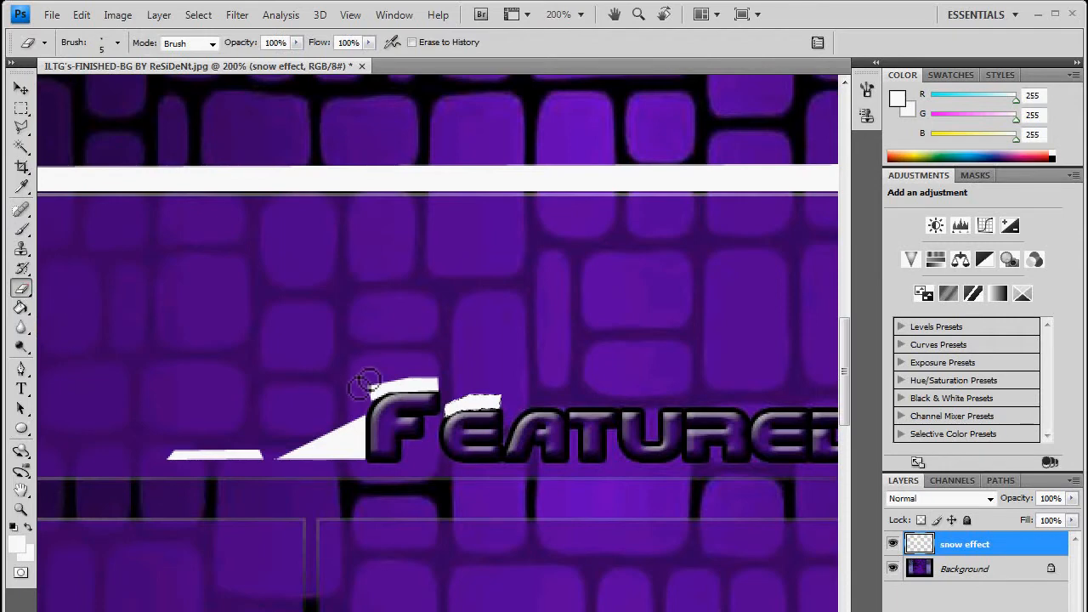
key("ctrl+d")
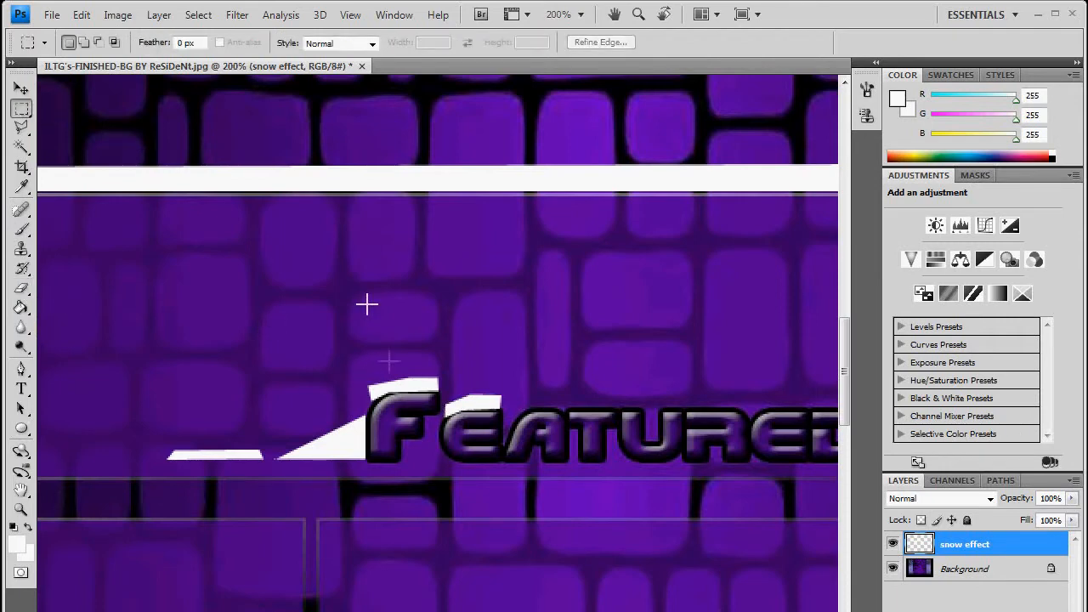
left_click(21, 288)
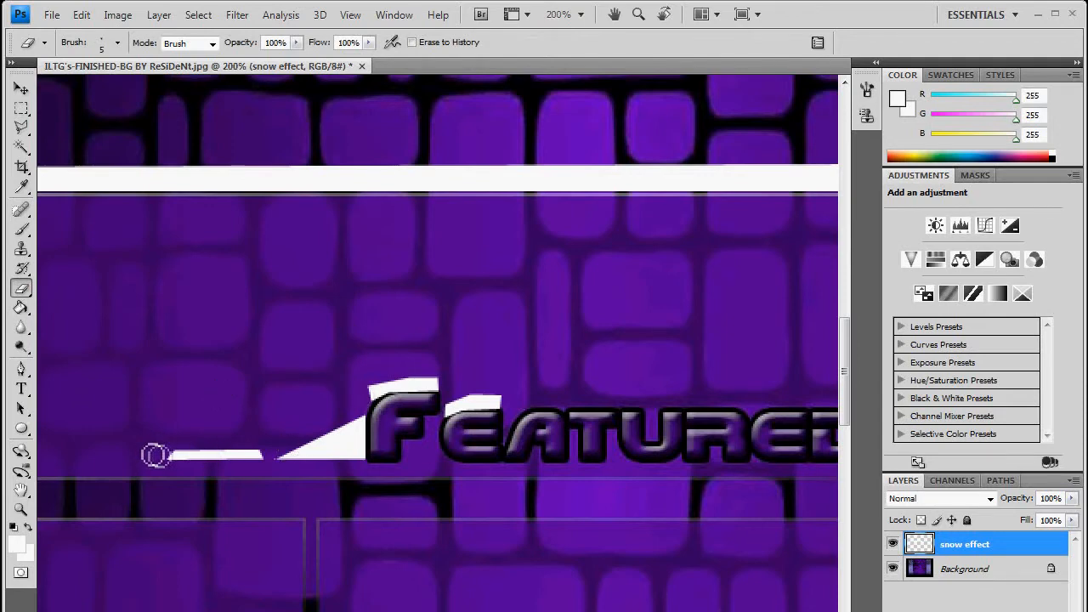
left_click_drag(164, 457, 272, 456)
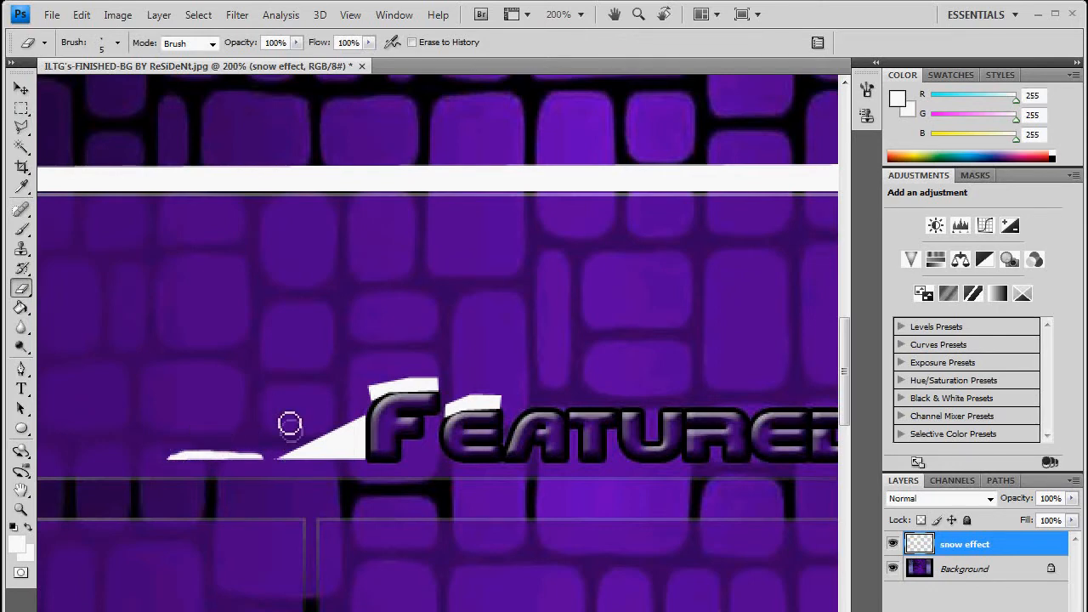
mouse_move(304, 456)
left_mouse_down()
mouse_move(354, 442)
mouse_move(366, 422)
mouse_move(310, 449)
left_mouse_up()
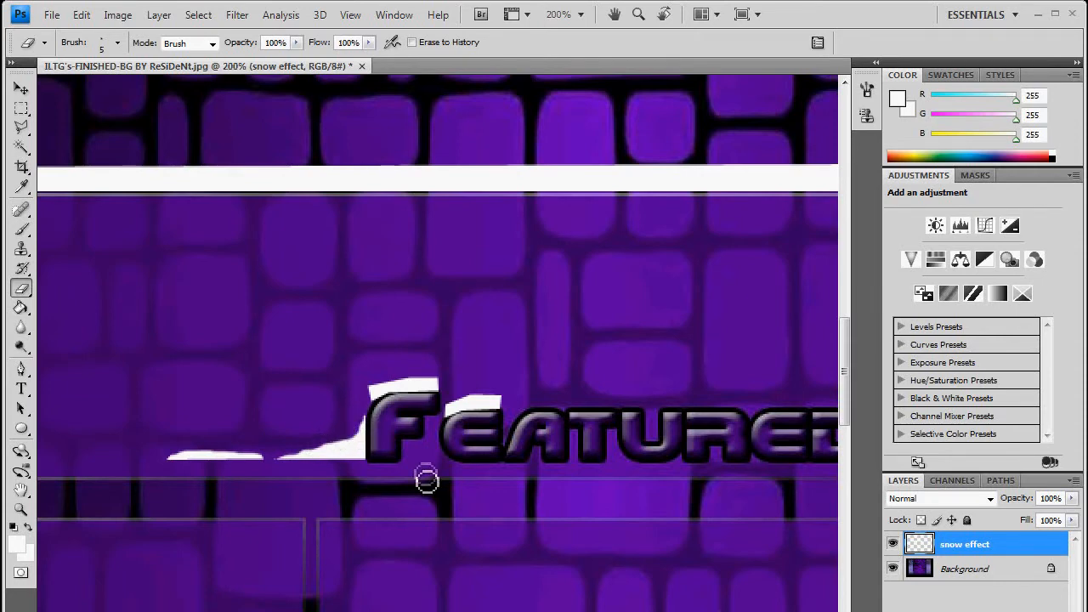
Erase the edges of the F and E caps, and with a 9 px eraser the white strip's top, into uneven snow contours.
mouse_move(381, 384)
left_mouse_down()
mouse_move(365, 393)
mouse_move(419, 383)
mouse_move(452, 390)
mouse_move(377, 389)
left_mouse_up()
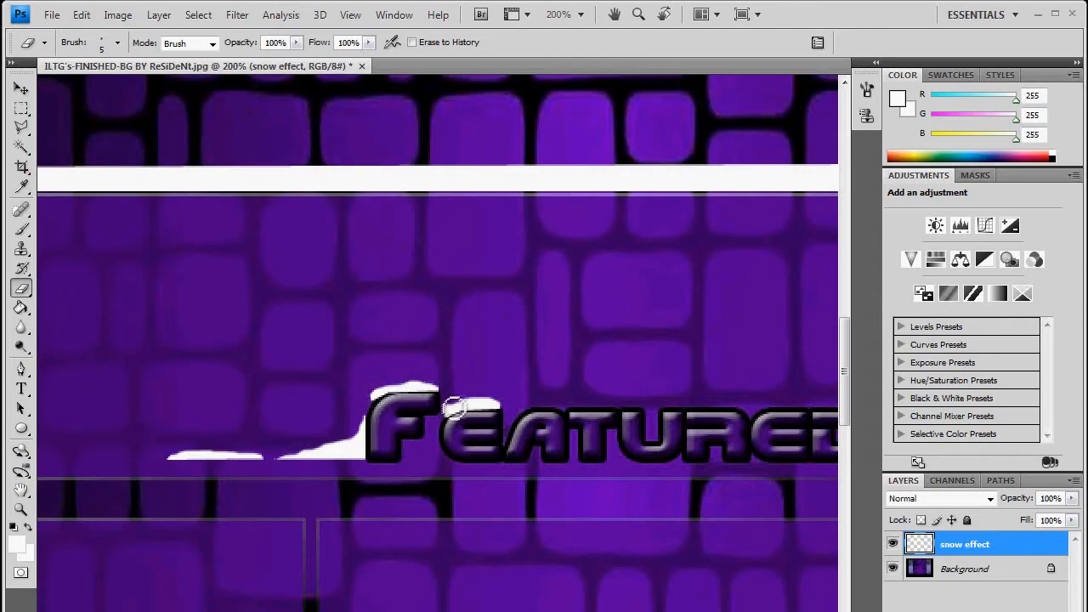
scroll(652, 225, "right", 5)
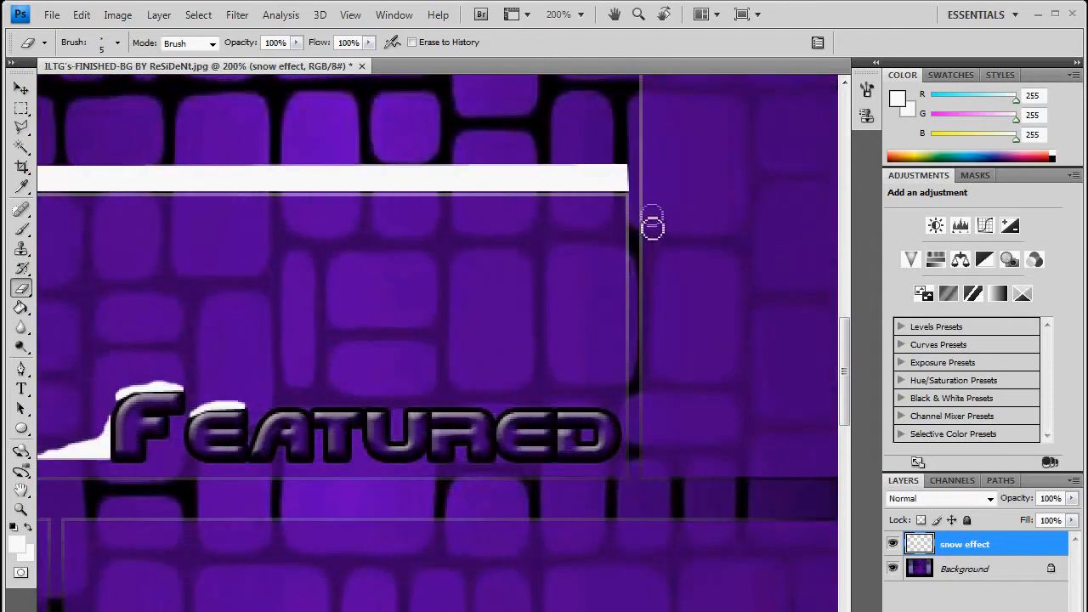
left_click(117, 41)
double_click(121, 184)
left_click_drag(638, 168, 60, 168)
scroll(244, 332, "left", 10)
mouse_move(687, 167)
left_mouse_down()
mouse_move(170, 170)
mouse_move(134, 182)
left_mouse_up()
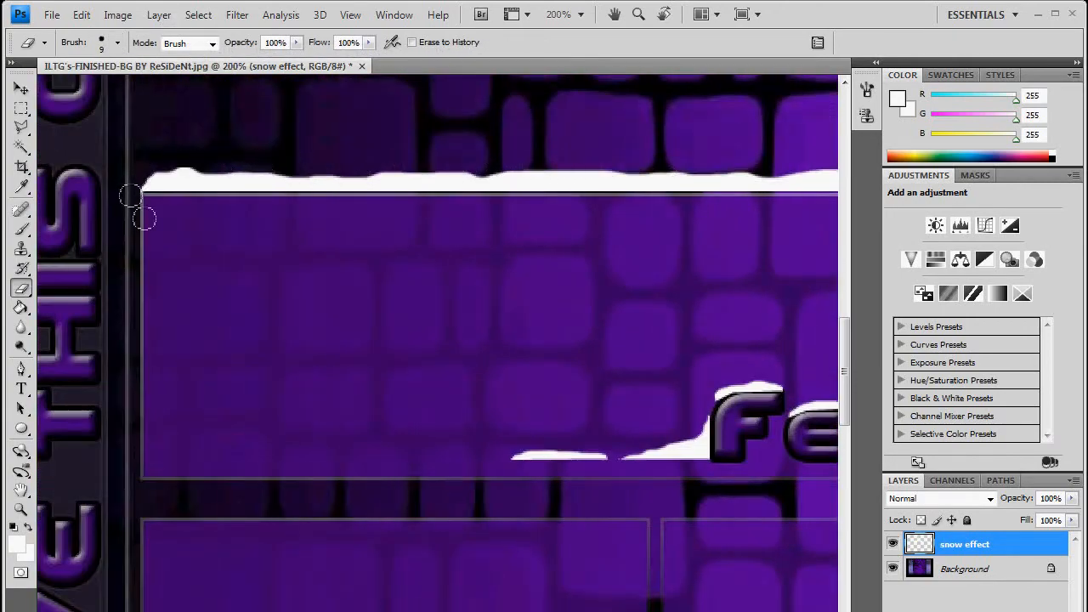
Rotate the snow effect layer 90° clockwise.
scroll(130, 194, "right", 10)
left_click(22, 509)
left_click(277, 349, "alt")
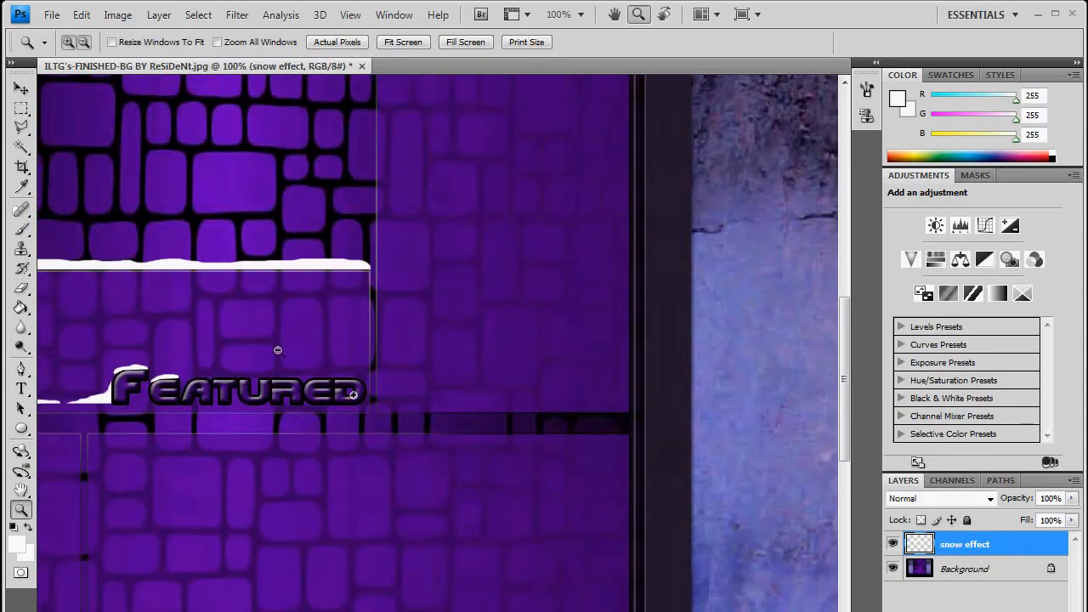
scroll(278, 349, "left", 10)
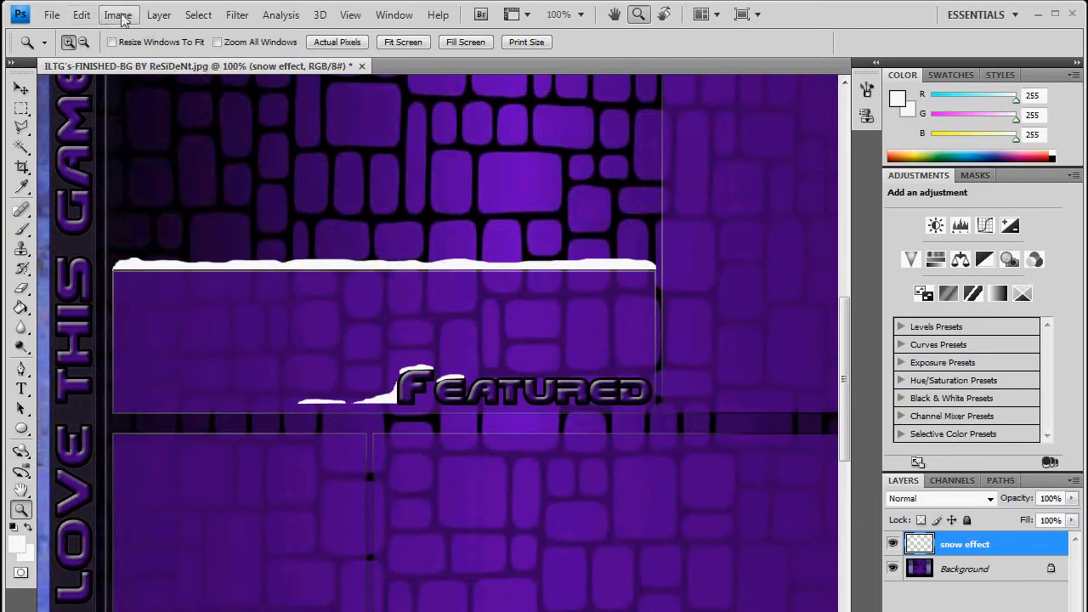
left_click(81, 14)
mouse_move(132, 333)
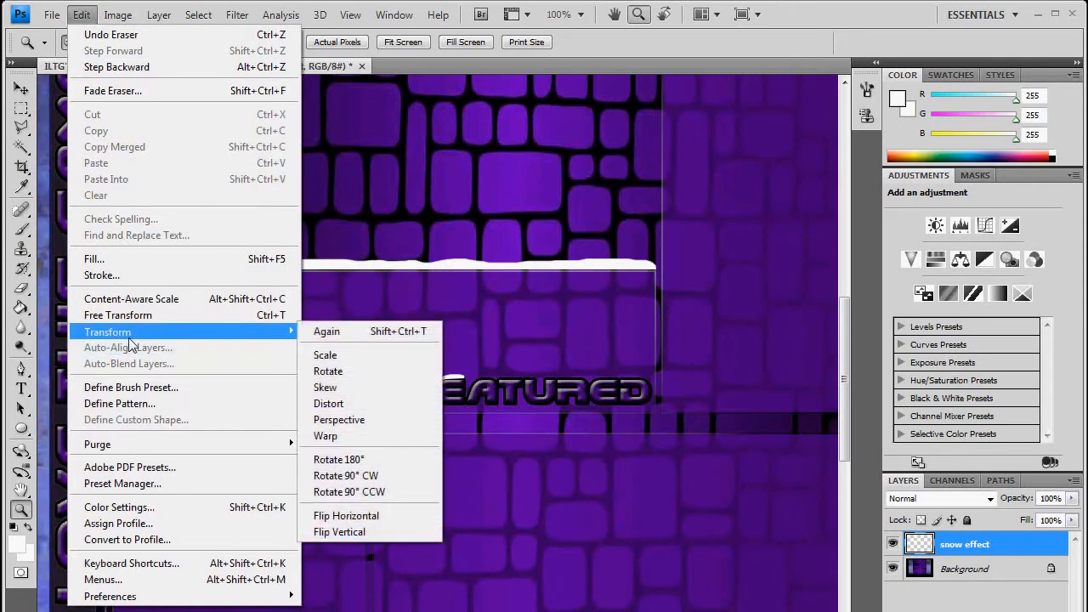
left_click(372, 478)
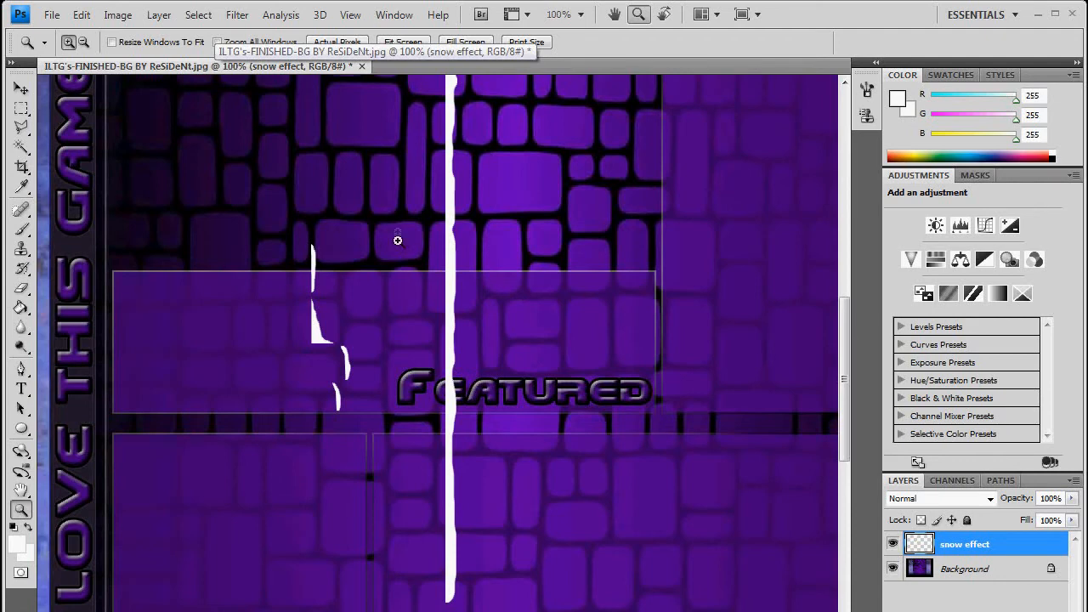
Apply the Wind filter to the rotated snow, using the Wind method and the From the Right direction.
left_click(240, 17)
mouse_move(296, 284)
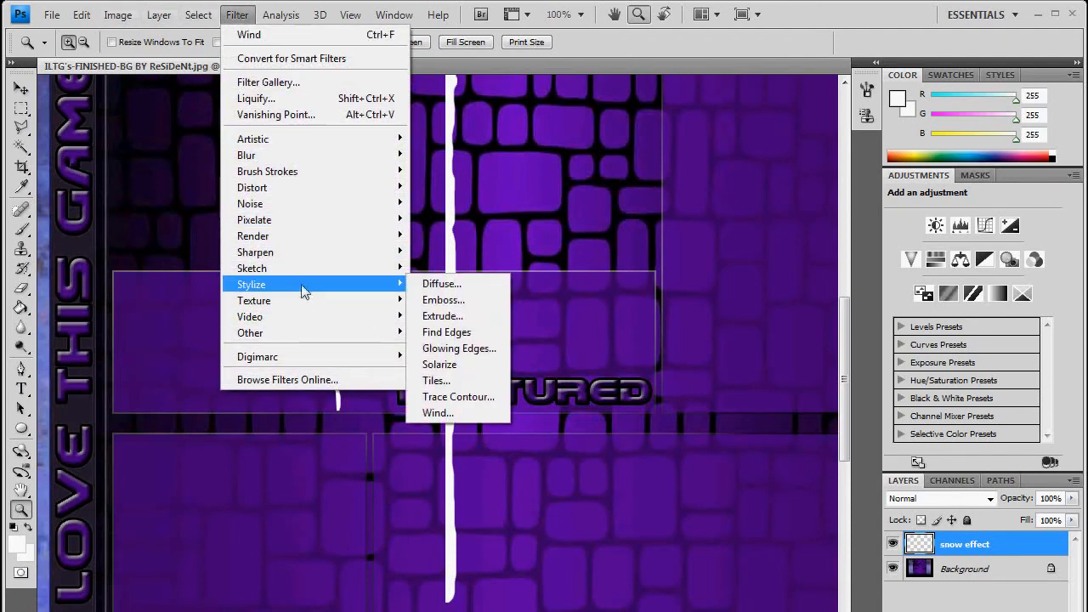
left_click(435, 412)
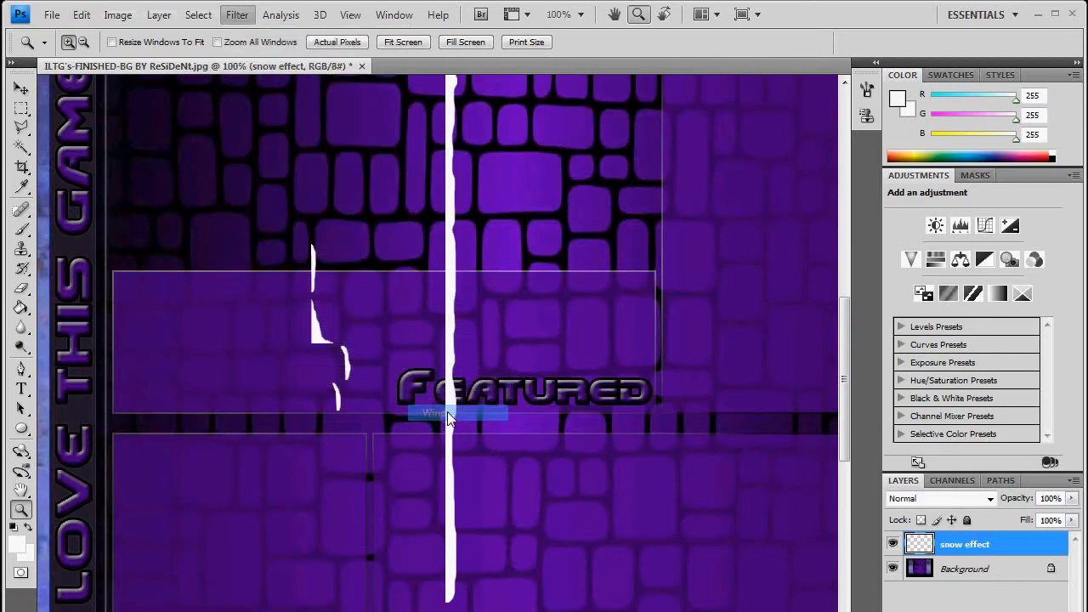
left_click_drag(161, 170, 484, 140)
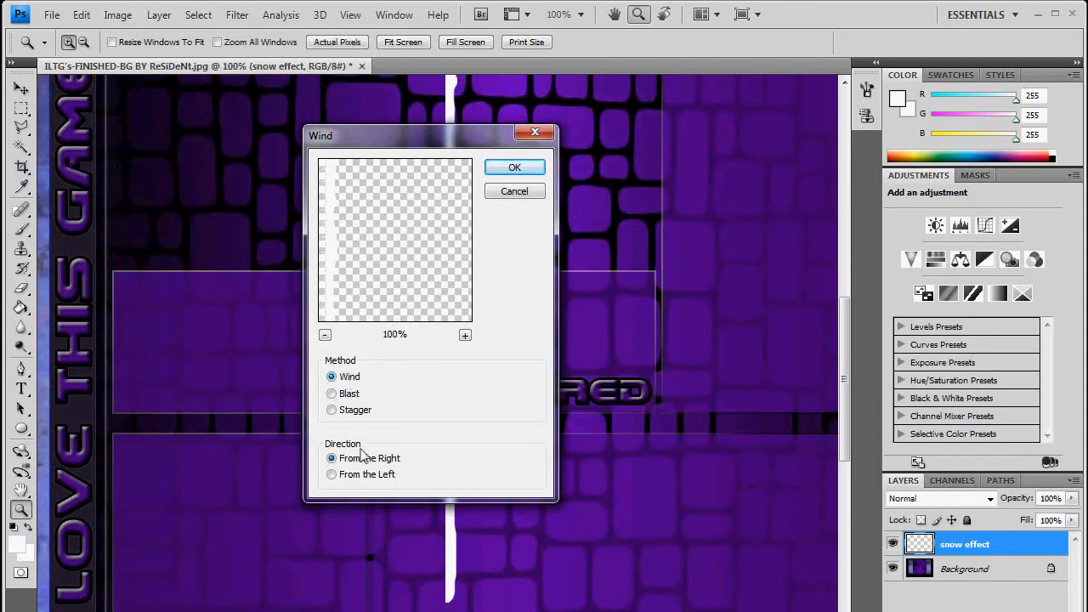
left_click(514, 167)
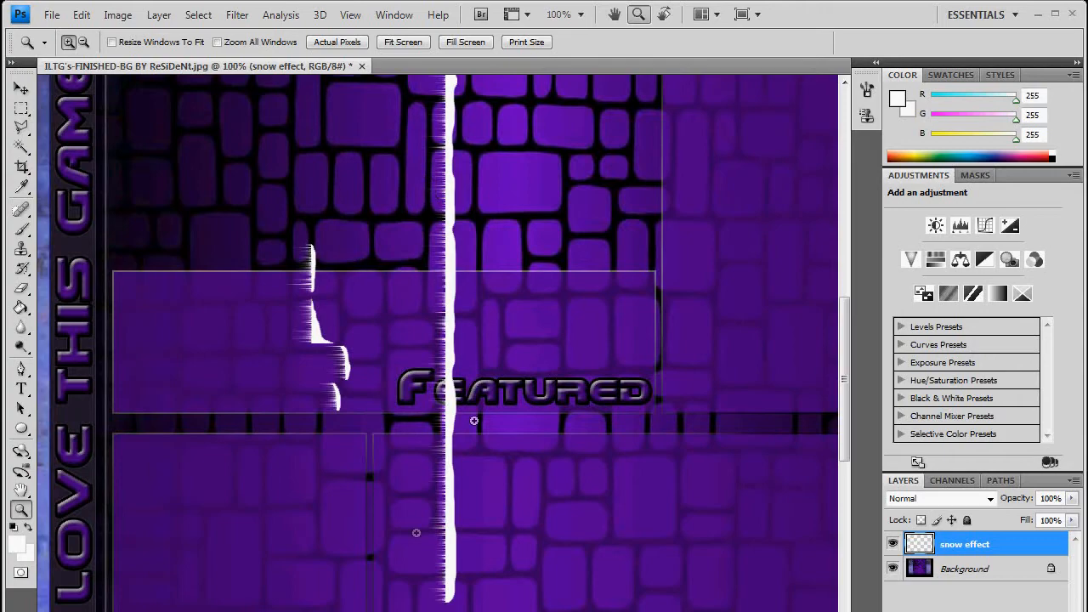
Rotate the snow effect layer 90° counterclockwise.
left_click(118, 15)
mouse_move(82, 16)
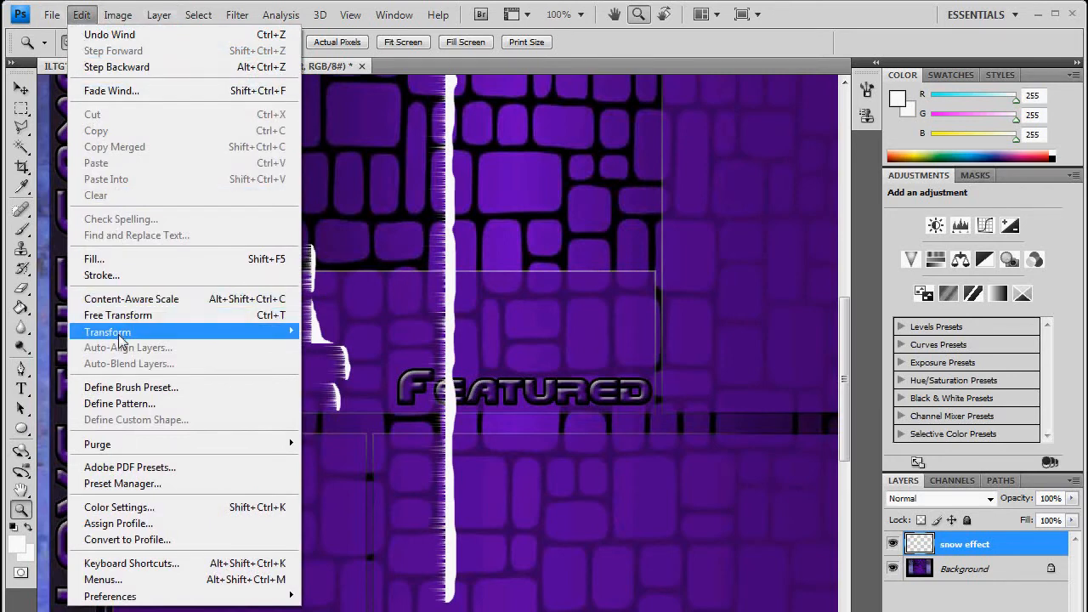
mouse_move(125, 335)
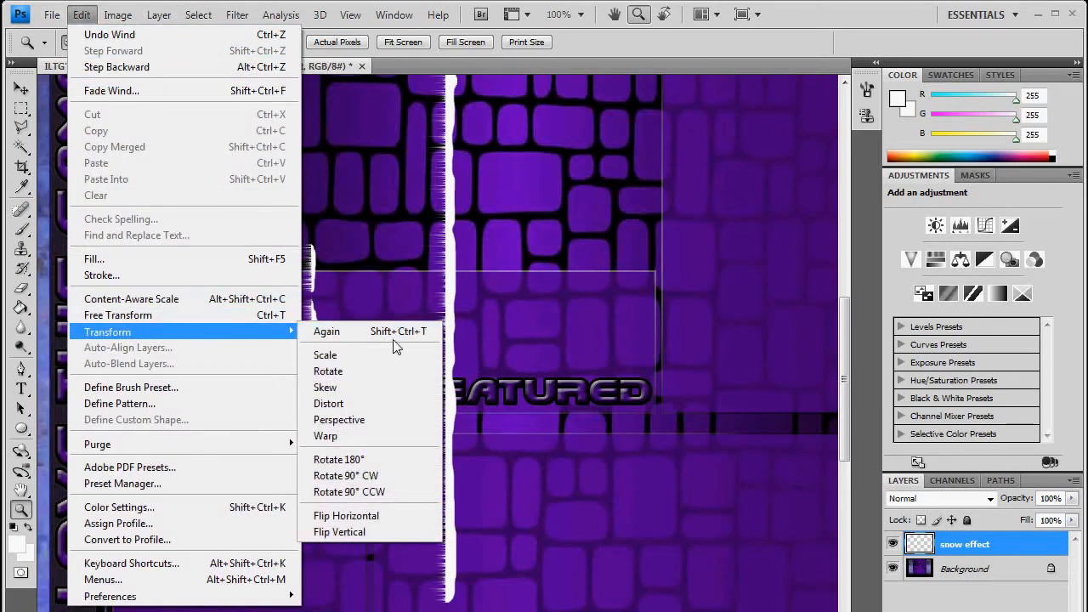
left_click(392, 496)
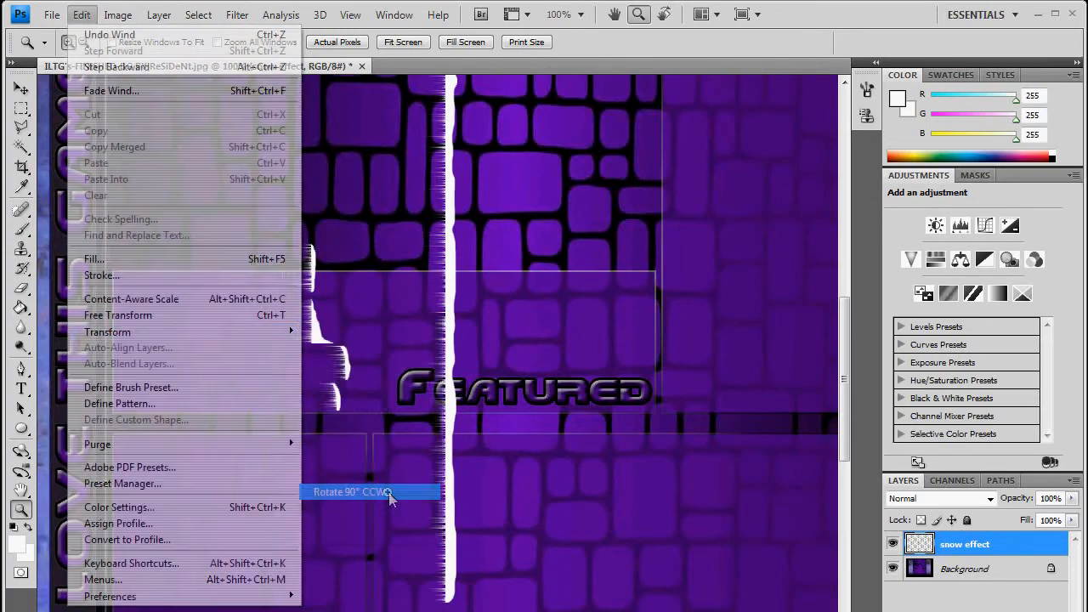
Move the snow layer slightly so its caps rest on the F and E of "Featured" and the drift meets the F.
left_click(21, 87)
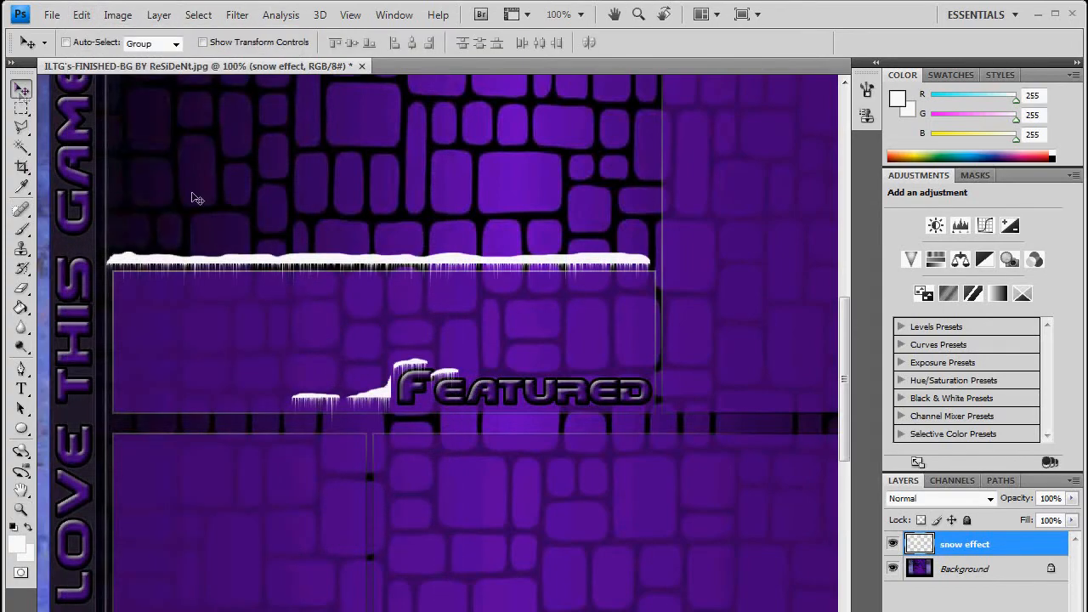
left_click(21, 508)
left_click(402, 379)
left_click(412, 398)
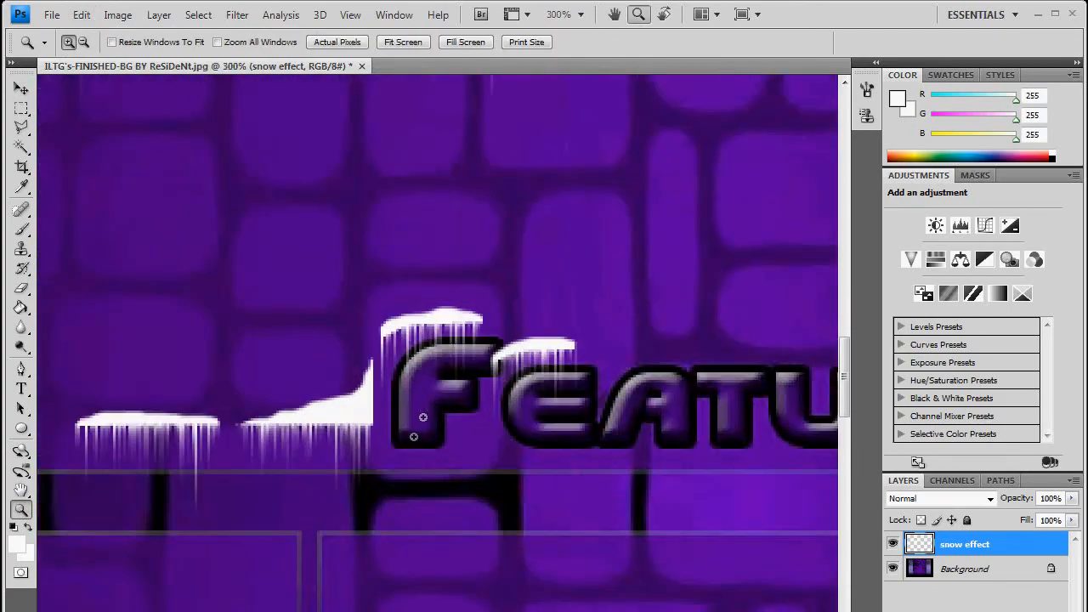
left_click(22, 88)
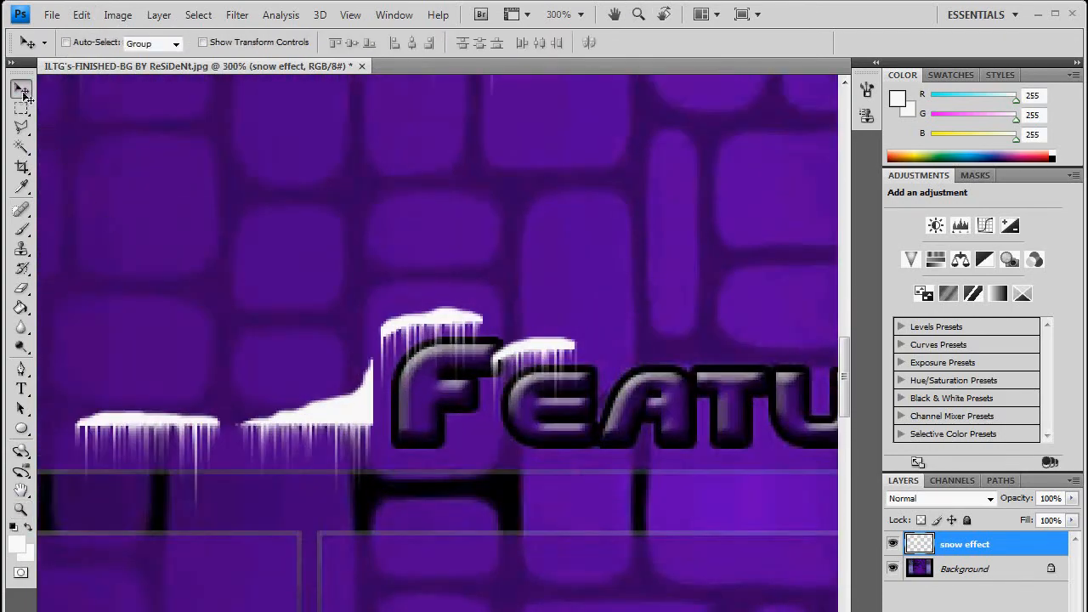
left_click_drag(388, 315, 406, 339)
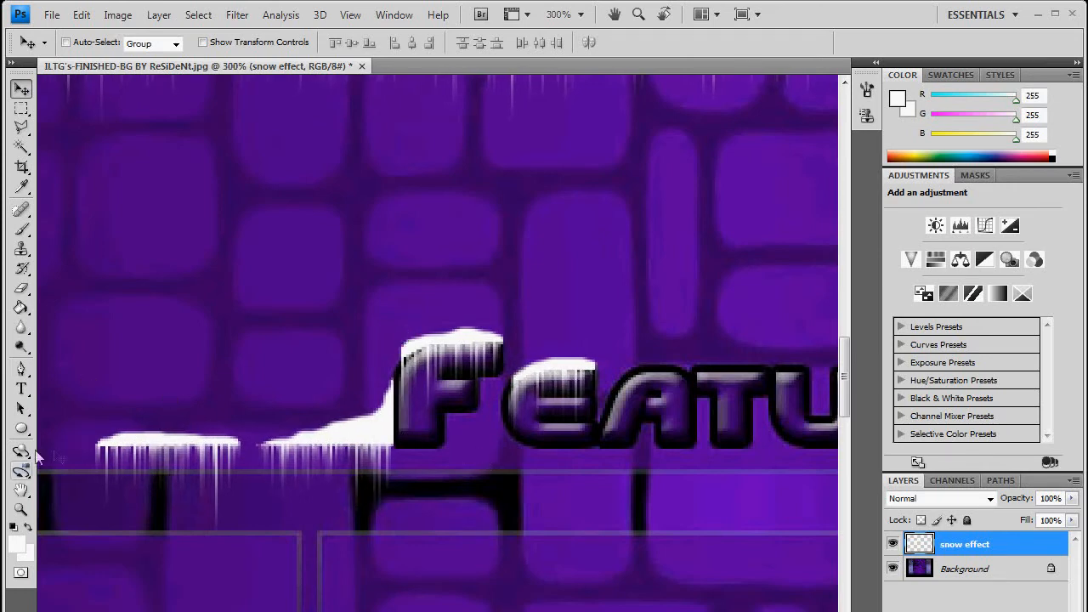
Examine the icicles along the box's upper edge and around the "Featured" lettering at different magnifications.
left_click(22, 508)
left_click(314, 352, "alt")
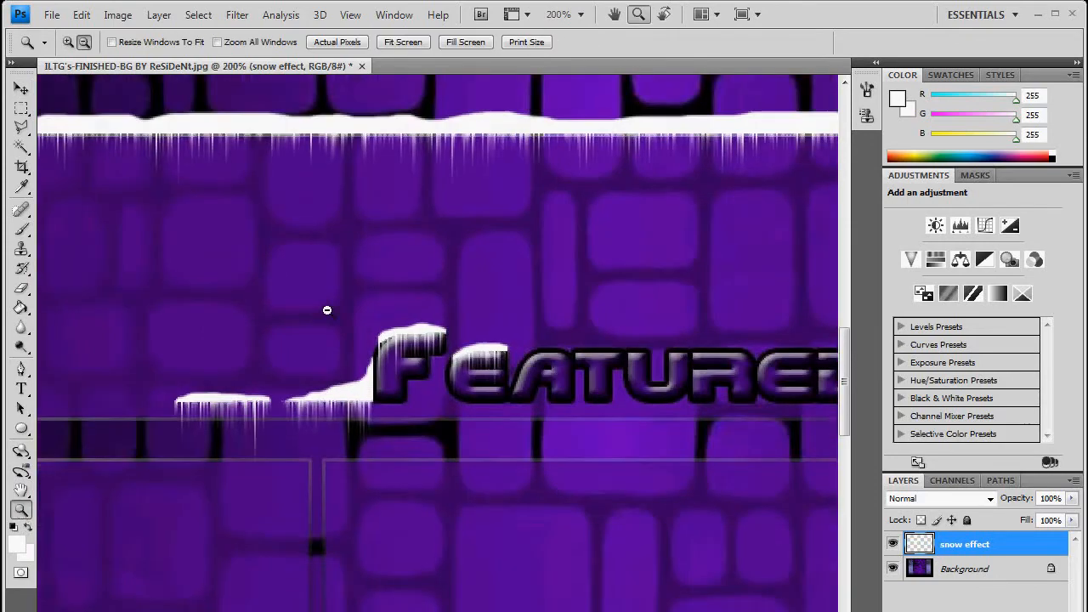
left_click(326, 310, "alt")
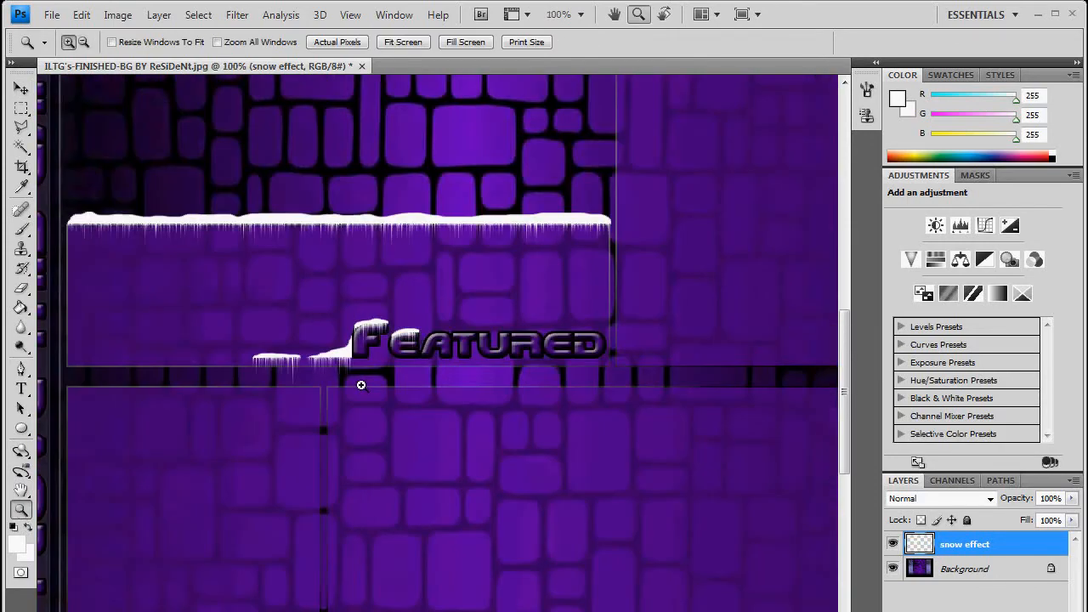
left_click(340, 243)
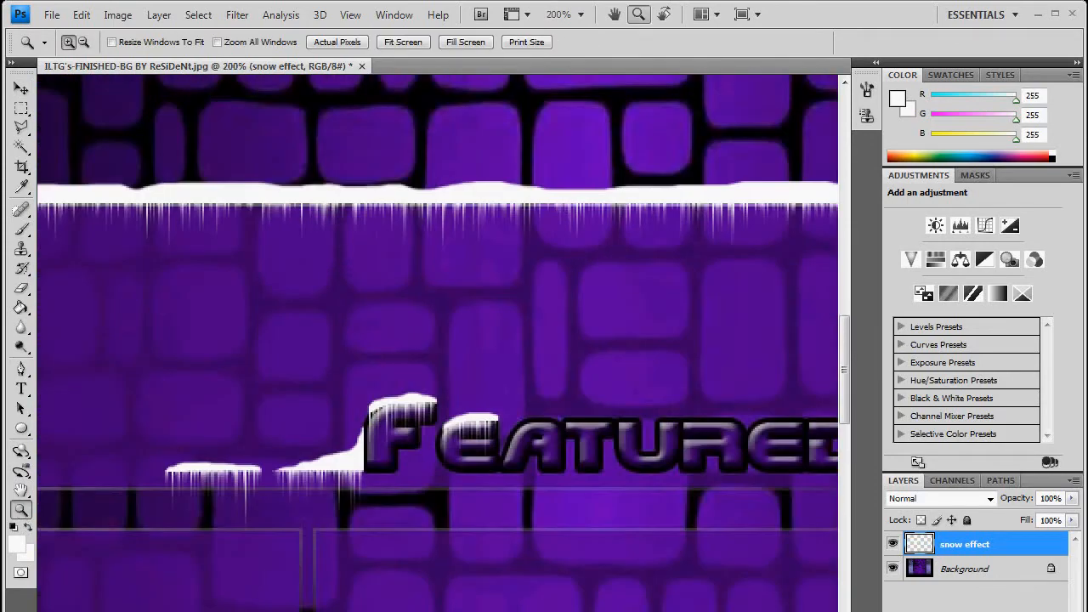
scroll(438, 344, "left", 5)
scroll(437, 344, "right", 6)
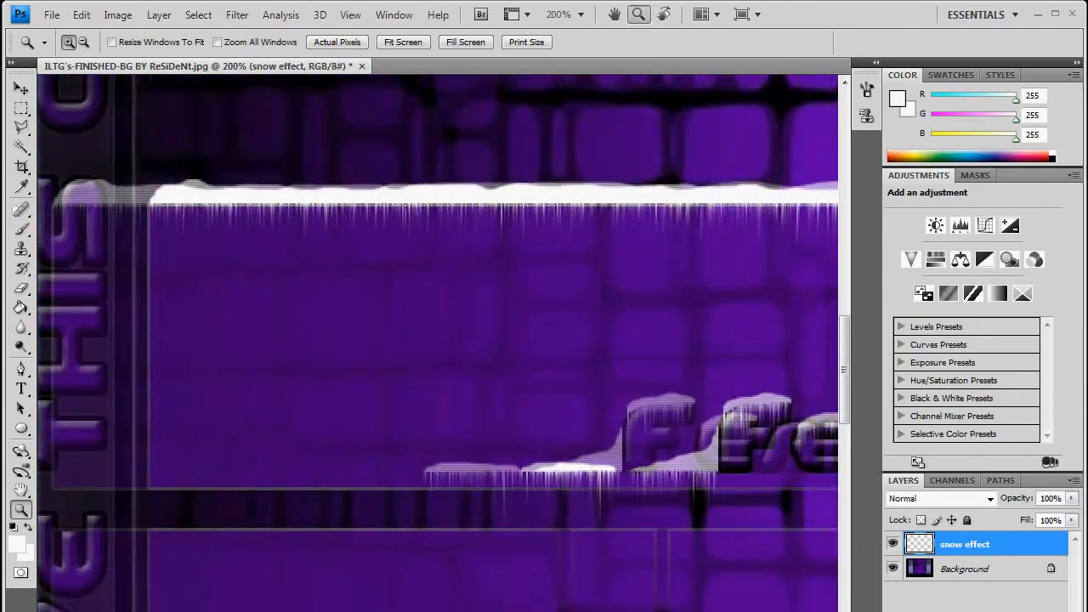
scroll(437, 343, "right", 2)
scroll(438, 344, "left", 6)
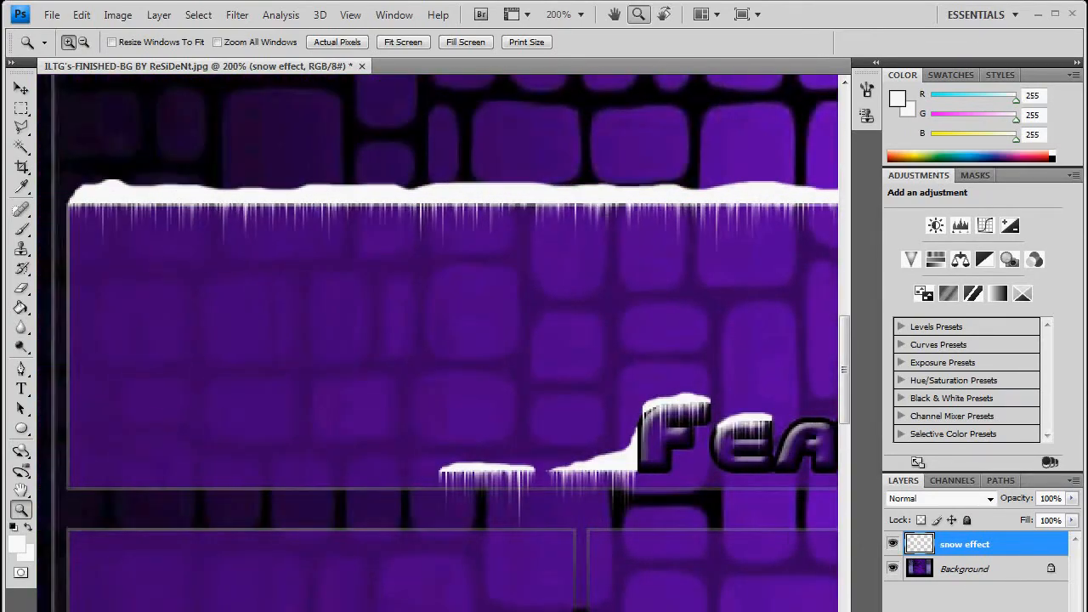
key("alt")
left_click(545, 374, "alt")
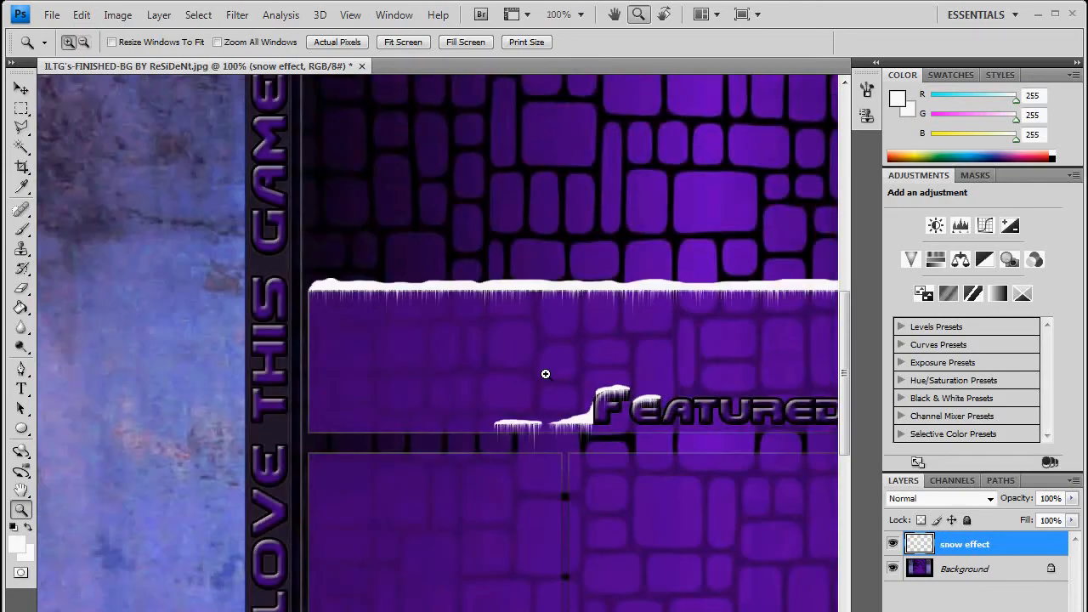
scroll(441, 536, "right", 2)
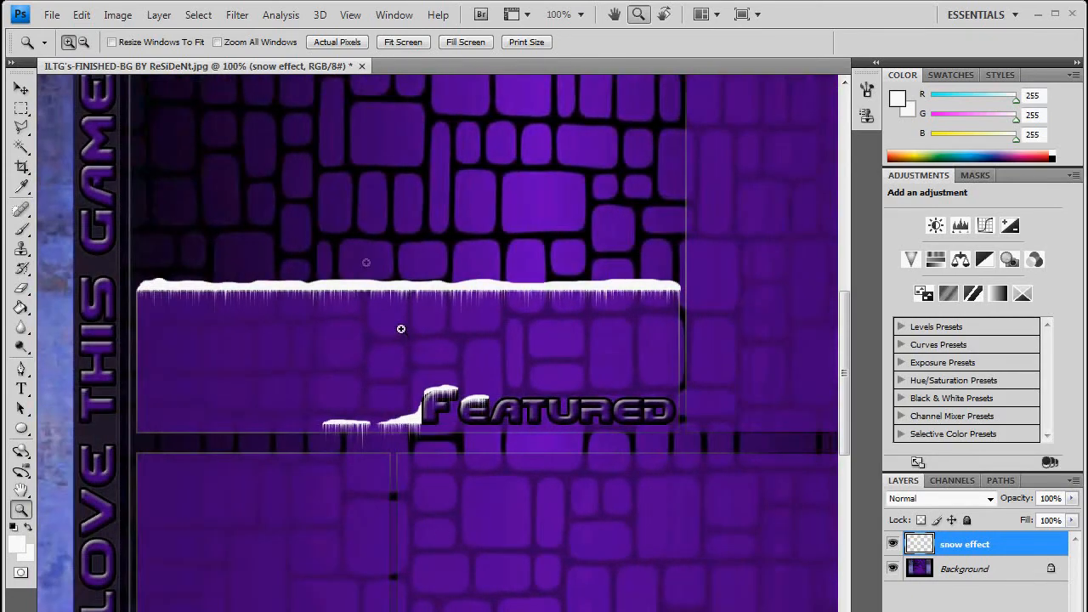
left_click(237, 14)
left_click(518, 222)
Activate the Brush tool and display the list of brush presets.
left_click(867, 89)
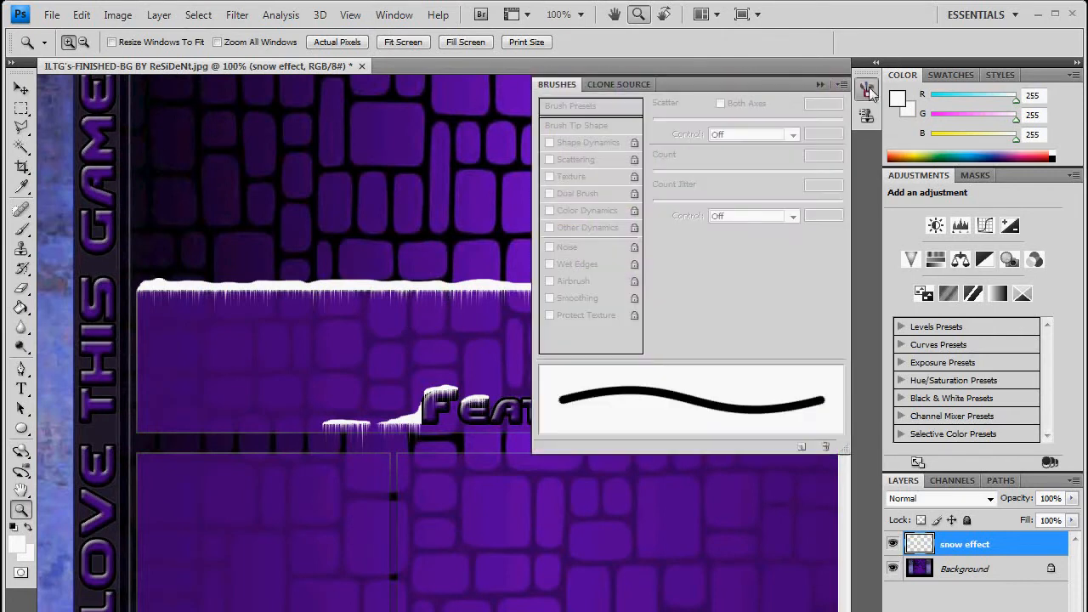
left_click(22, 228)
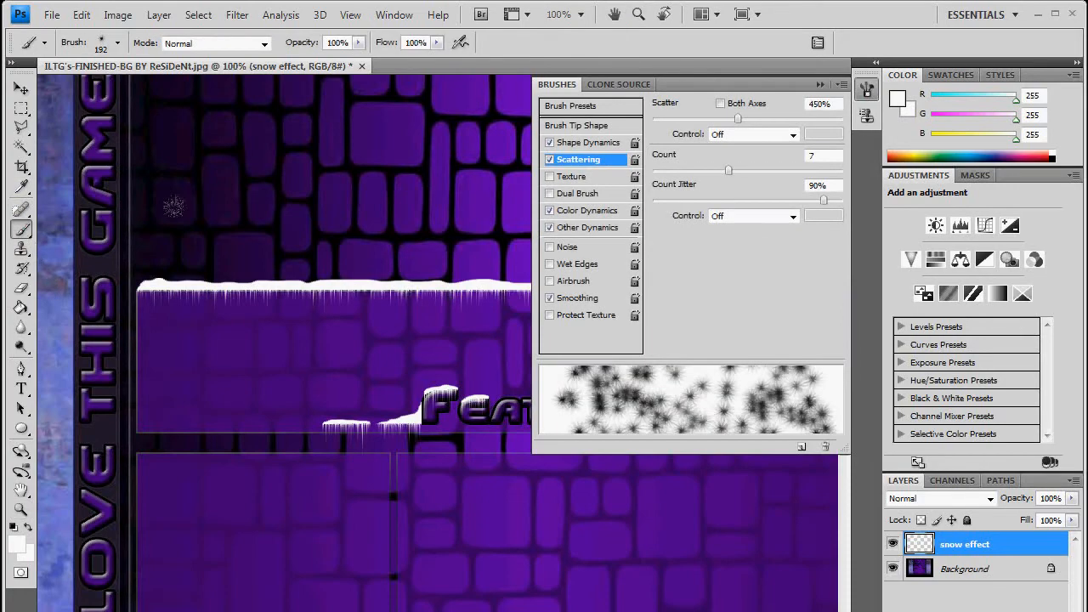
left_click(868, 91)
left_click(868, 92)
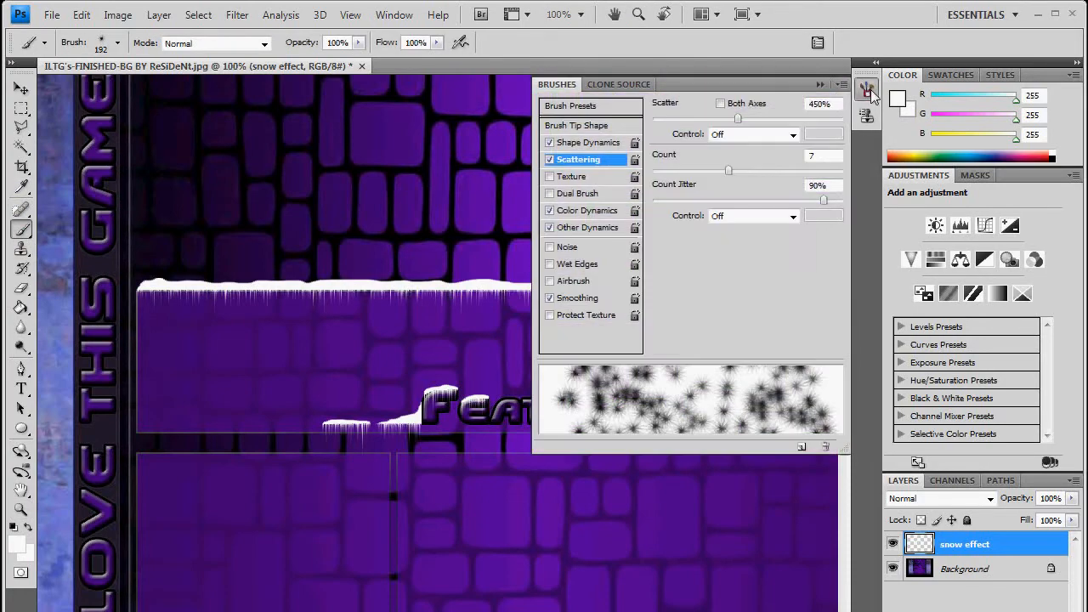
left_click(586, 125)
left_click(574, 106)
Choose the 192 px Fuzzball brush from the brush presets.
left_click_drag(837, 157, 836, 228)
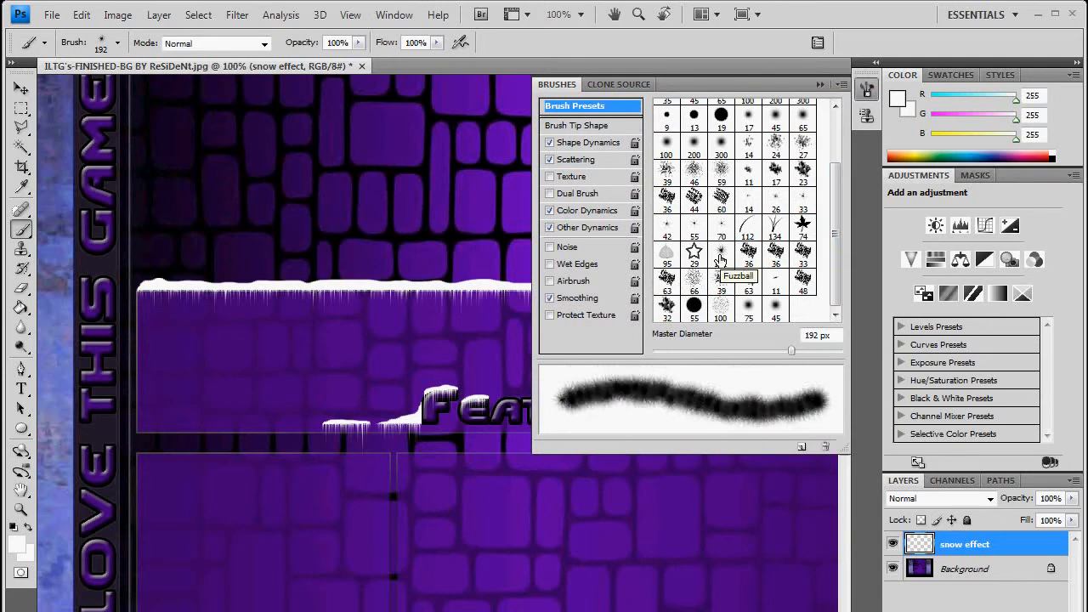
left_click(721, 259)
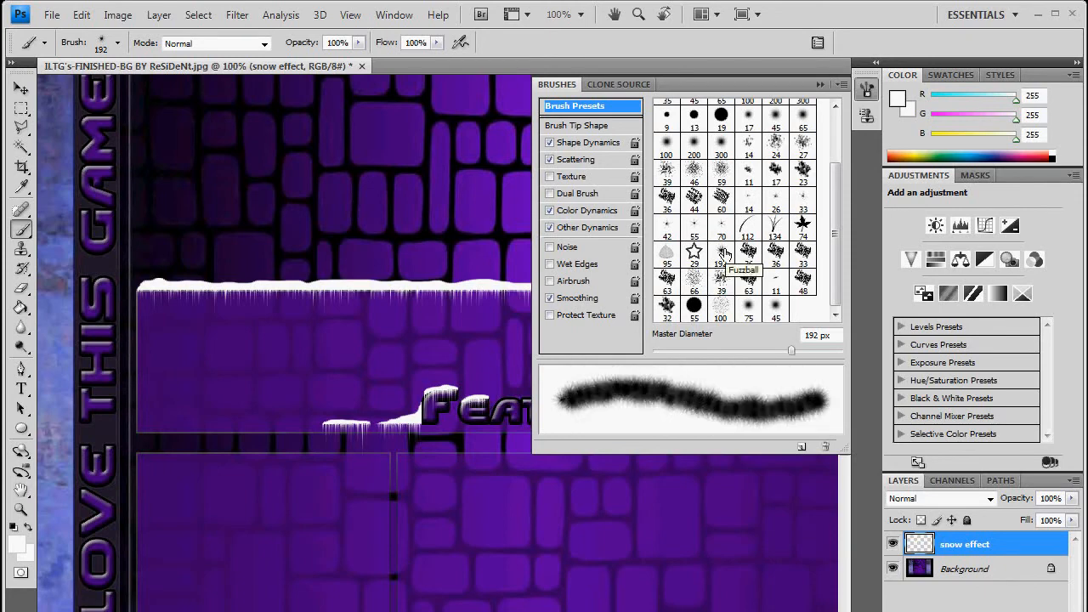
mouse_move(837, 223)
left_mouse_down()
mouse_move(837, 175)
mouse_move(838, 225)
left_mouse_up()
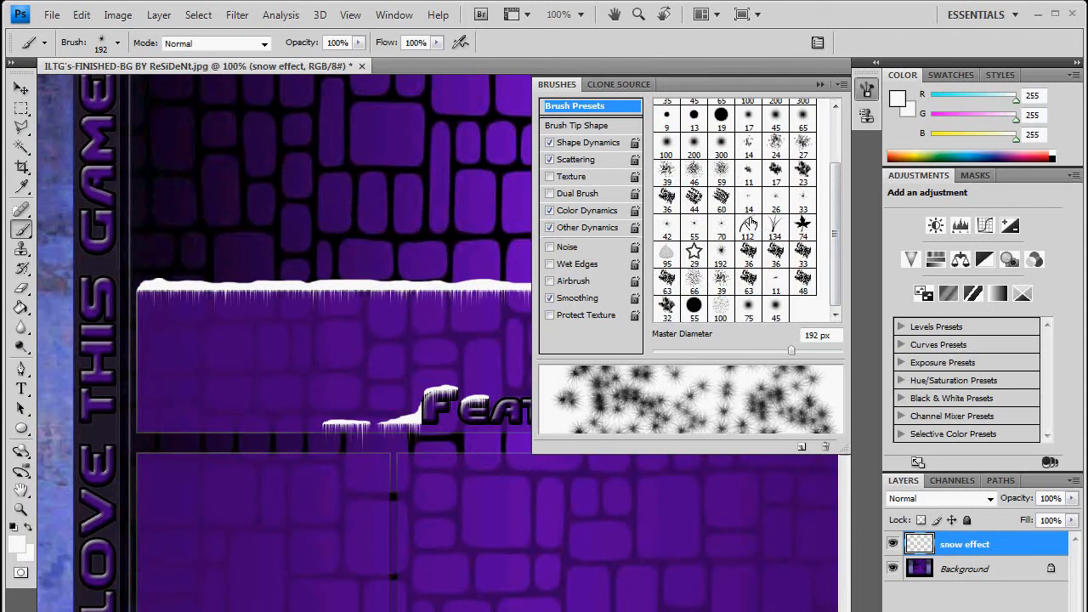
left_click(721, 228)
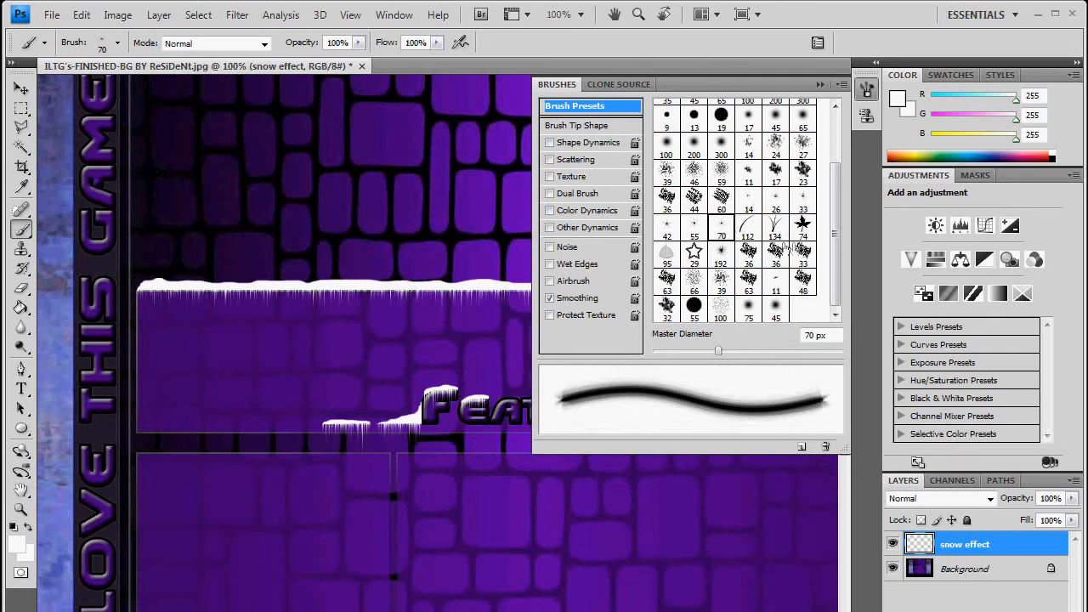
left_click(721, 253)
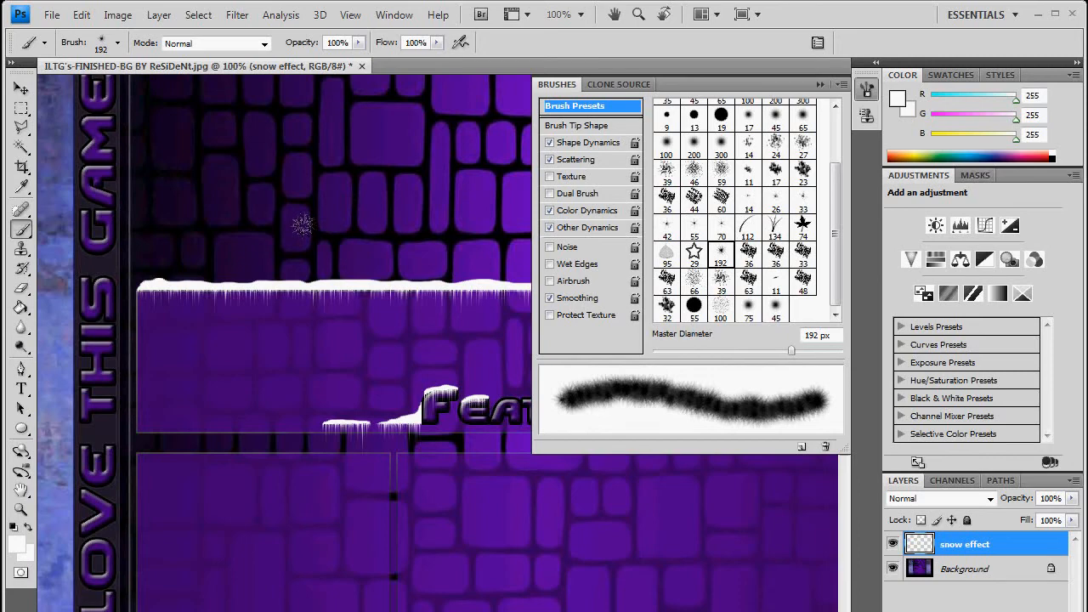
Stamp a single test burst with the Fuzzball brush on the snow strip above the box and undo it.
left_click(340, 253)
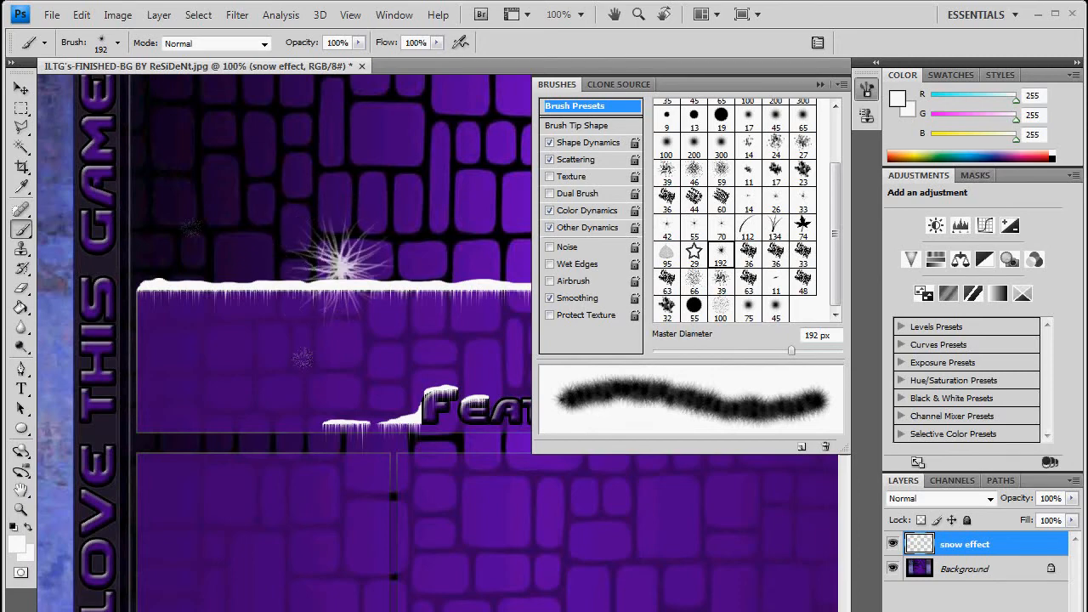
left_click(82, 14)
left_click(114, 29)
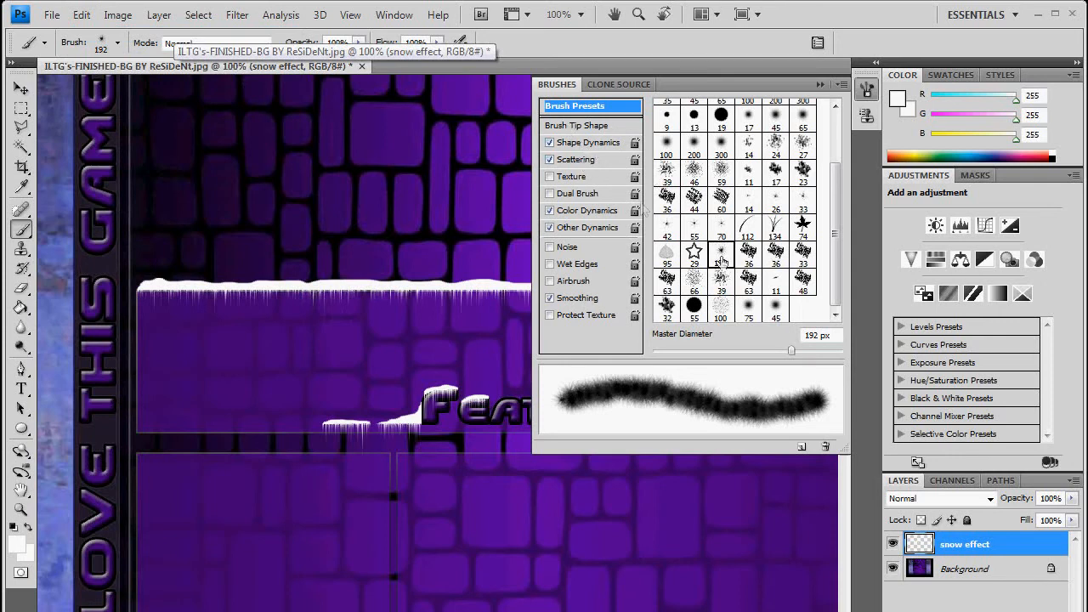
Configure the Fuzzball brush's scattering to 450% scatter, a count of 1 and 95% count jitter.
left_click(582, 163)
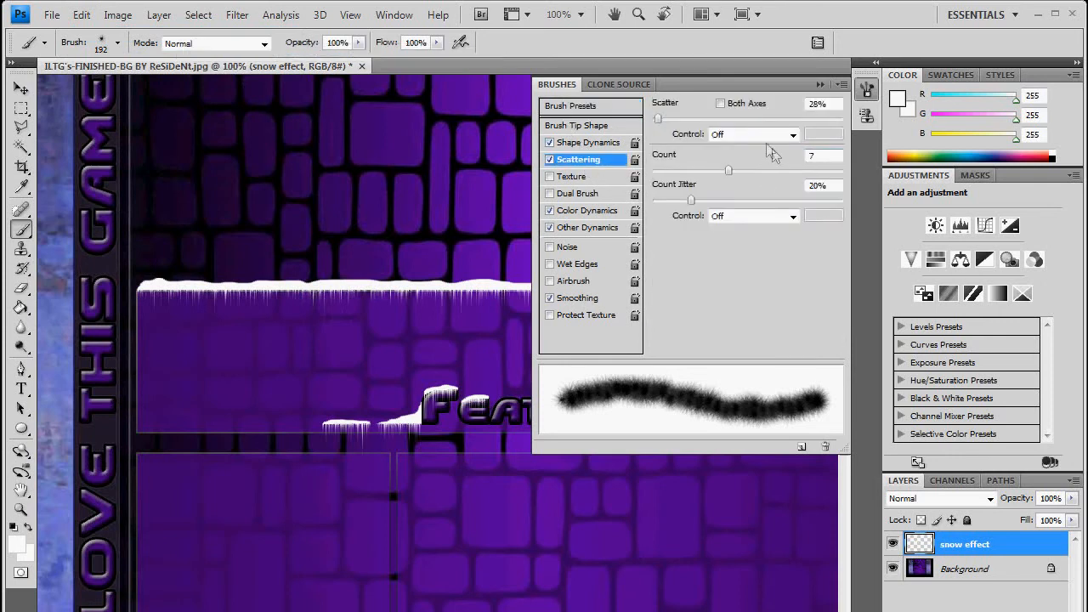
left_click_drag(831, 103, 799, 105)
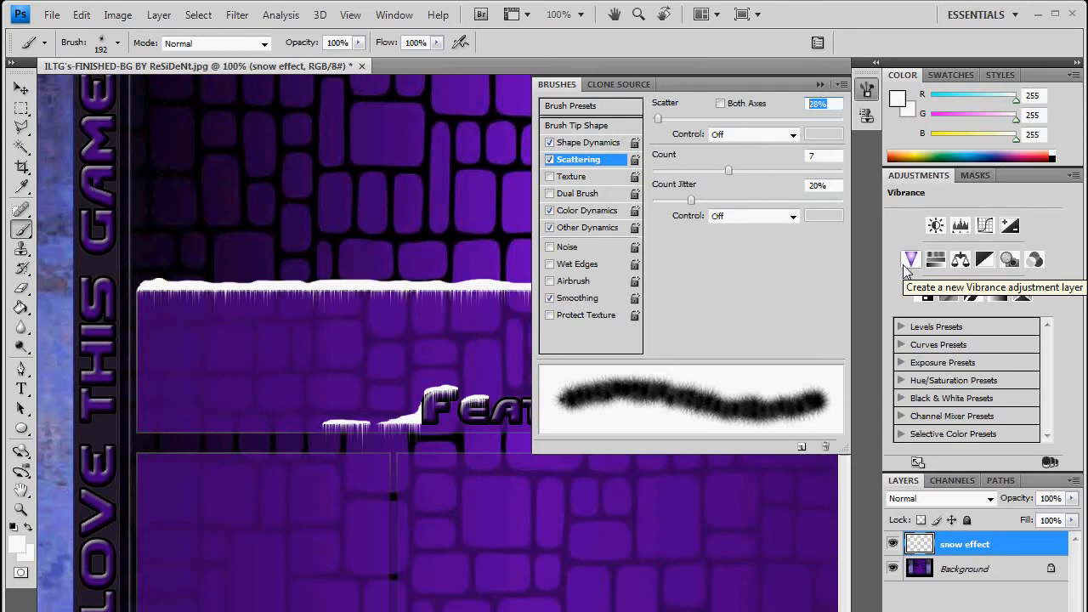
type("4")
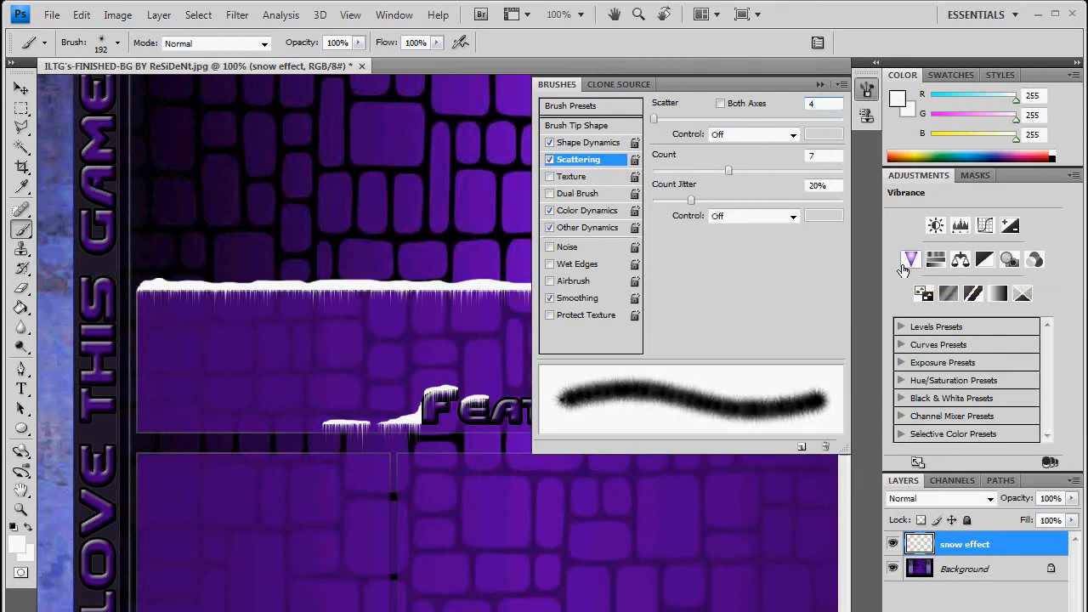
type("50")
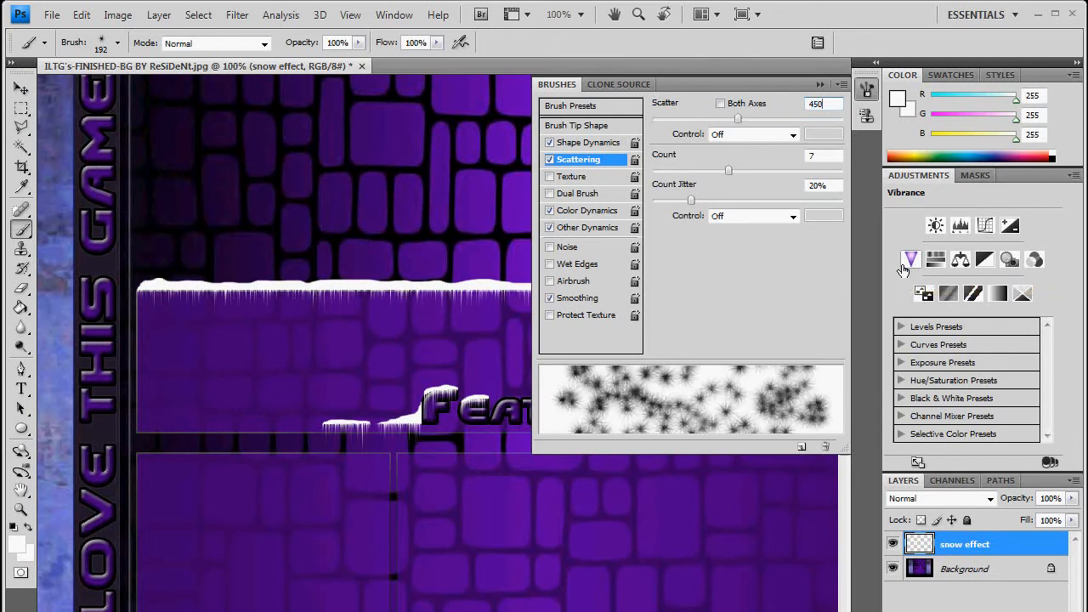
key("Tab")
key("Tab")
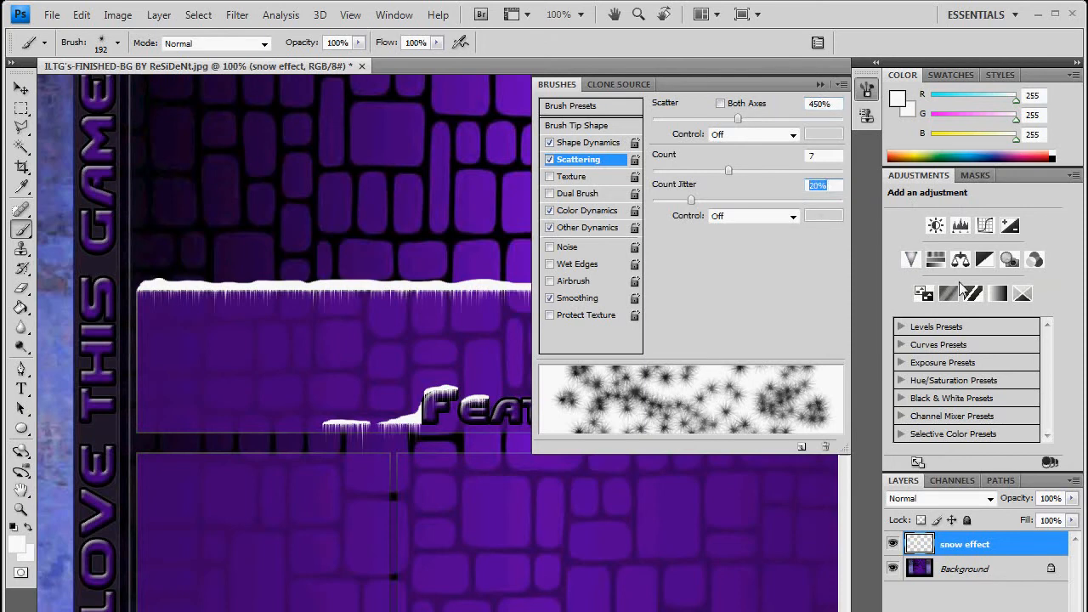
type("95")
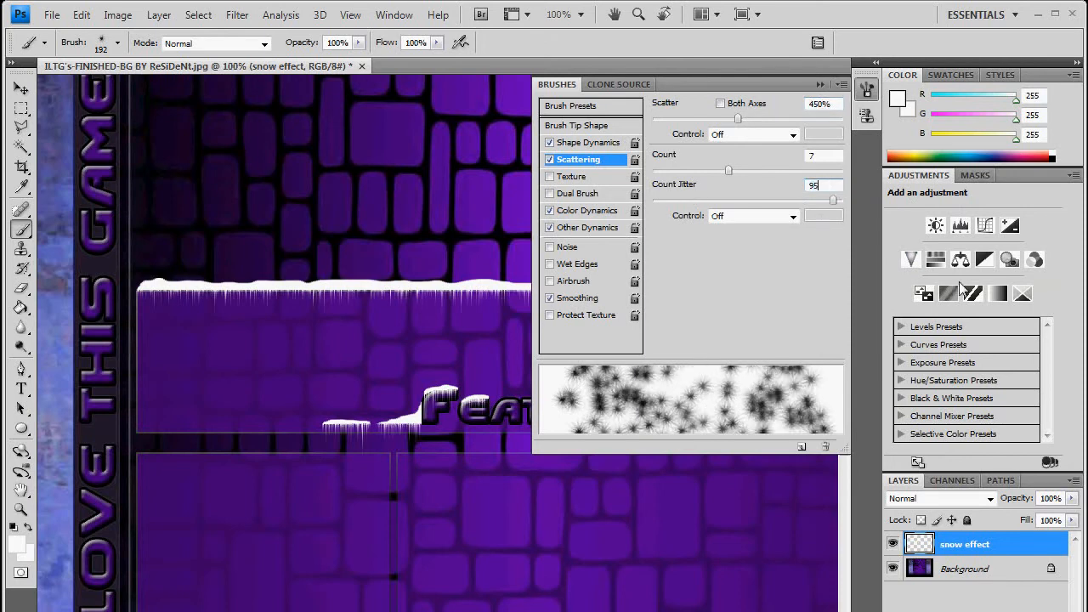
type("2")
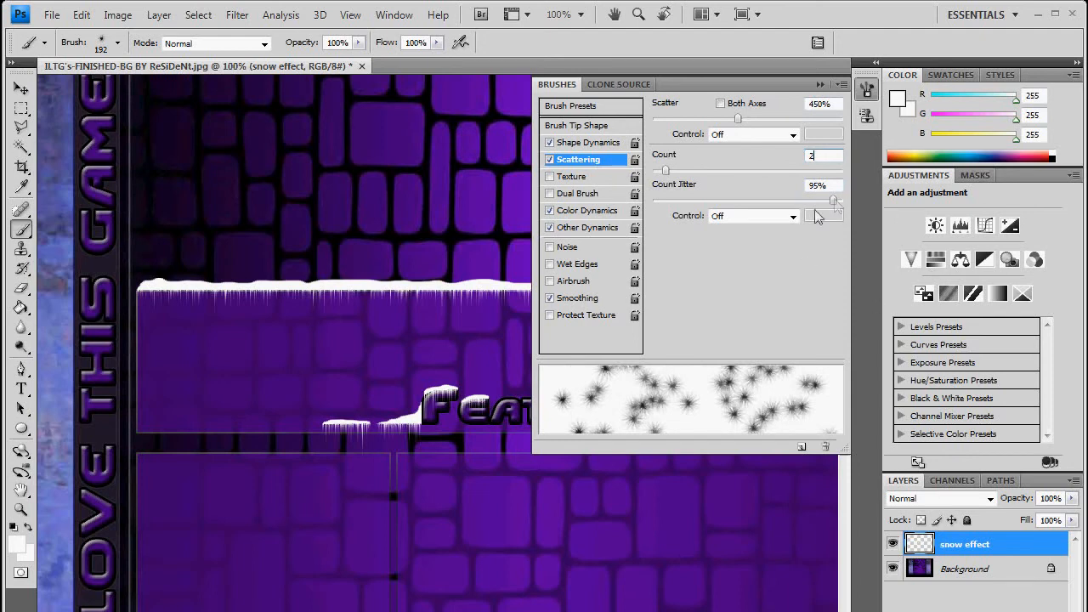
key("BackSpace")
type("1")
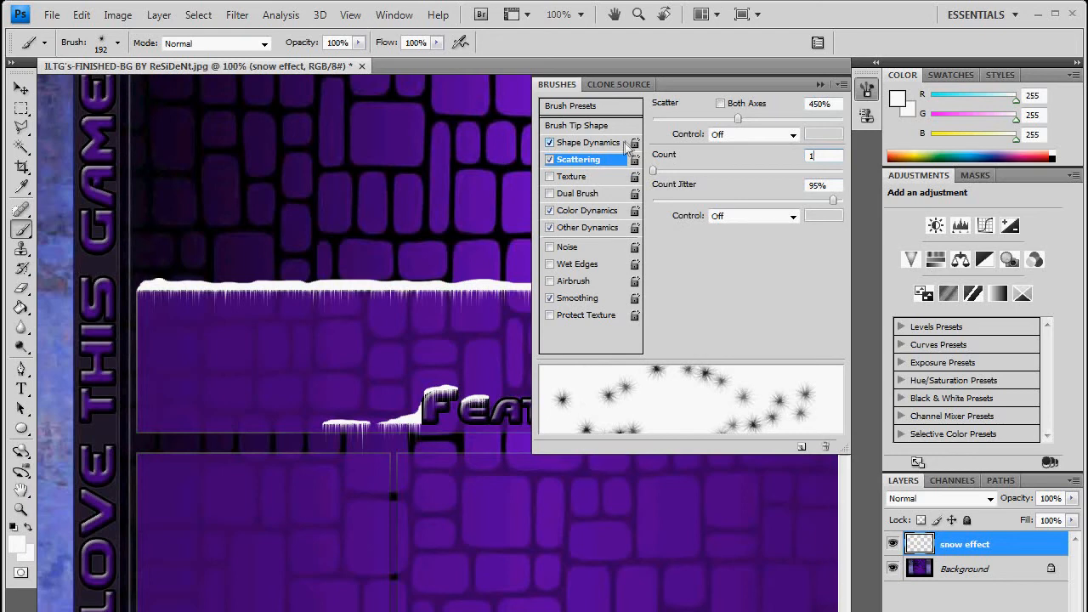
Reduce the Fuzzball brush's master diameter to 49 px and return to its scattering settings.
left_click(594, 109)
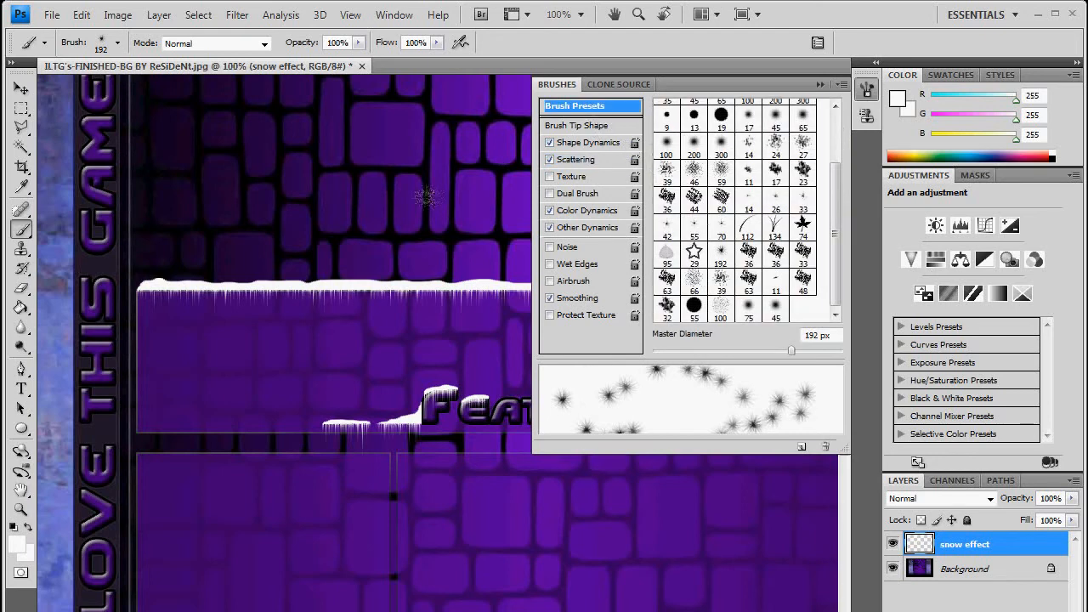
left_click_drag(789, 357, 730, 362)
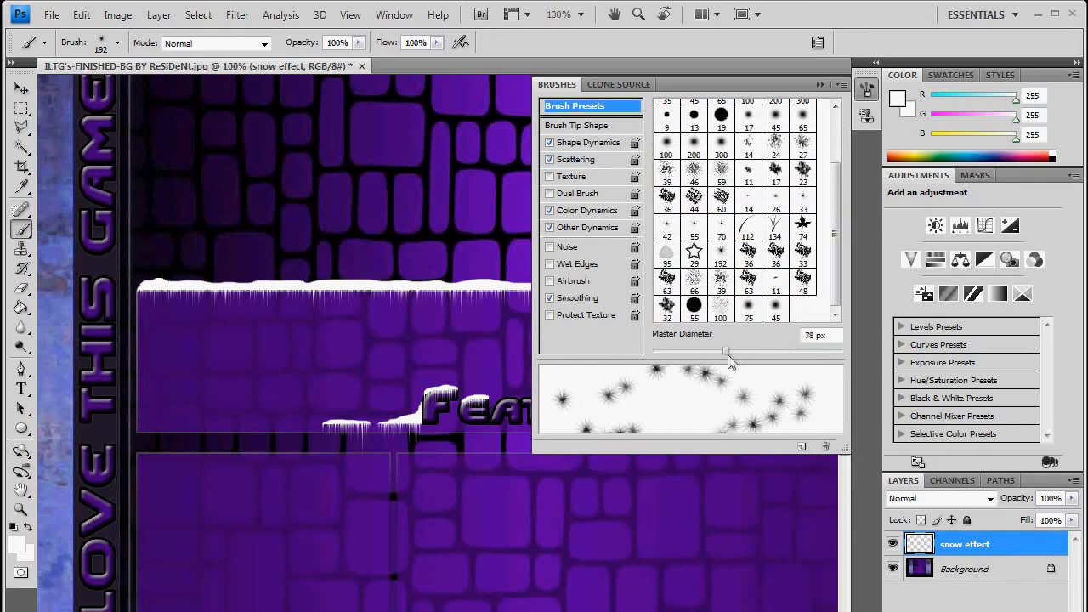
left_click(578, 159)
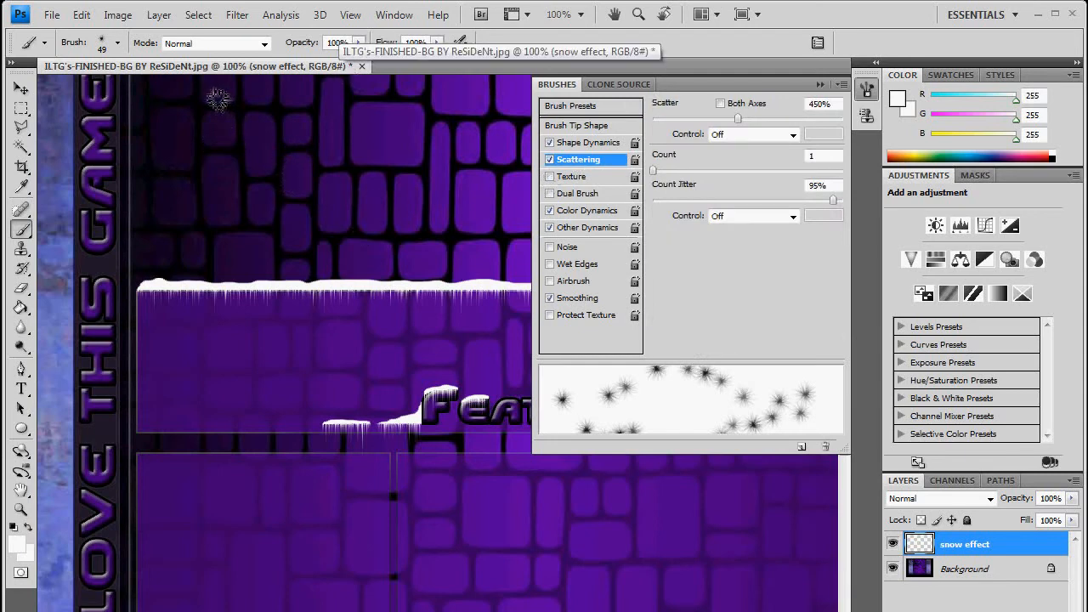
Paint scattered white snowflakes in long vertical strokes across the visible brick background and the "Love this game" lettering on the snow effect layer.
mouse_move(219, 102)
left_mouse_down()
mouse_move(214, 234)
mouse_move(178, 409)
mouse_move(174, 607)
left_mouse_up()
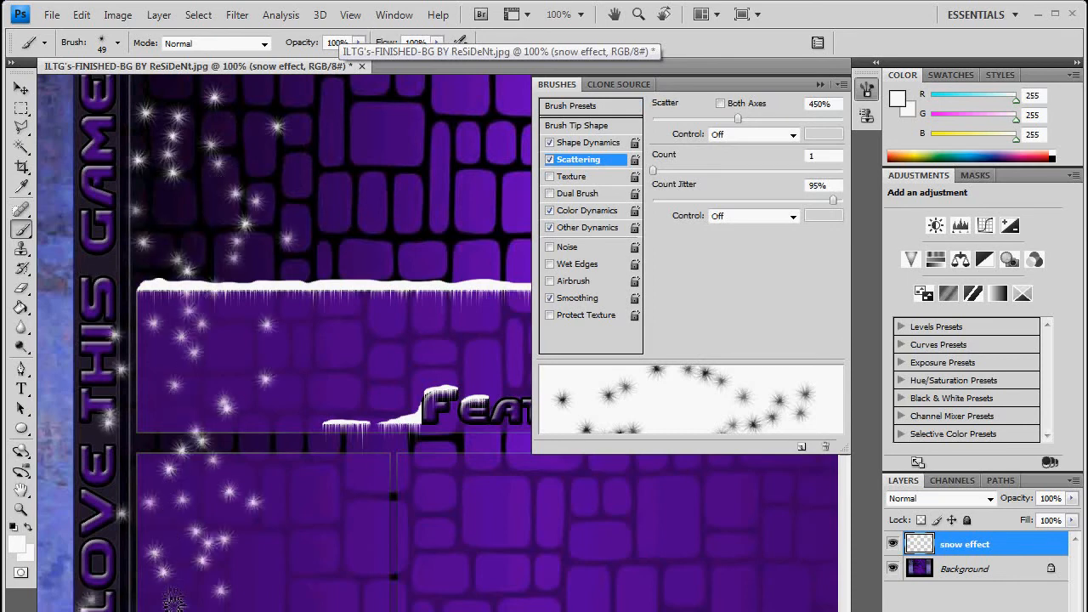
mouse_move(358, 100)
left_mouse_down()
mouse_move(373, 248)
mouse_move(366, 598)
left_mouse_up()
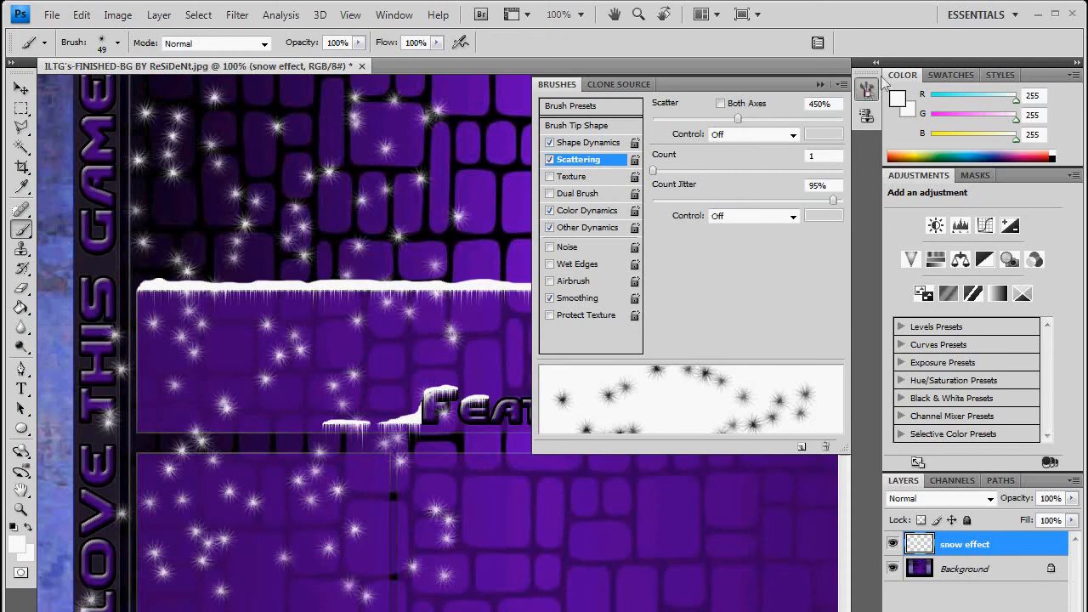
left_click(867, 88)
mouse_move(523, 149)
left_mouse_down()
mouse_move(497, 331)
mouse_move(506, 586)
left_mouse_up()
mouse_move(667, 119)
left_mouse_down()
mouse_move(694, 301)
mouse_move(684, 571)
left_mouse_up()
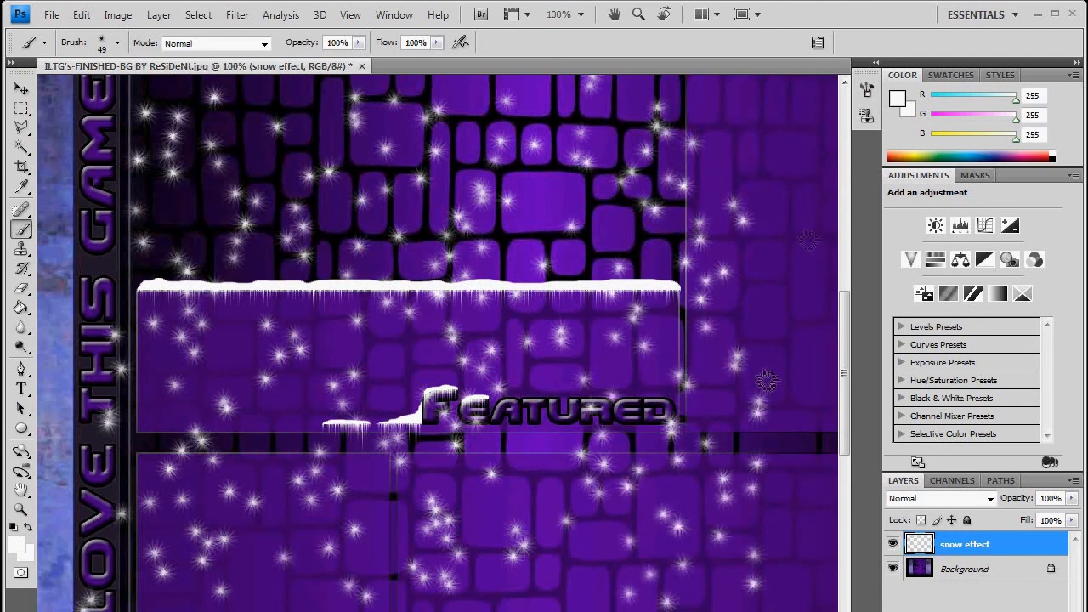
left_click_drag(803, 105, 803, 588)
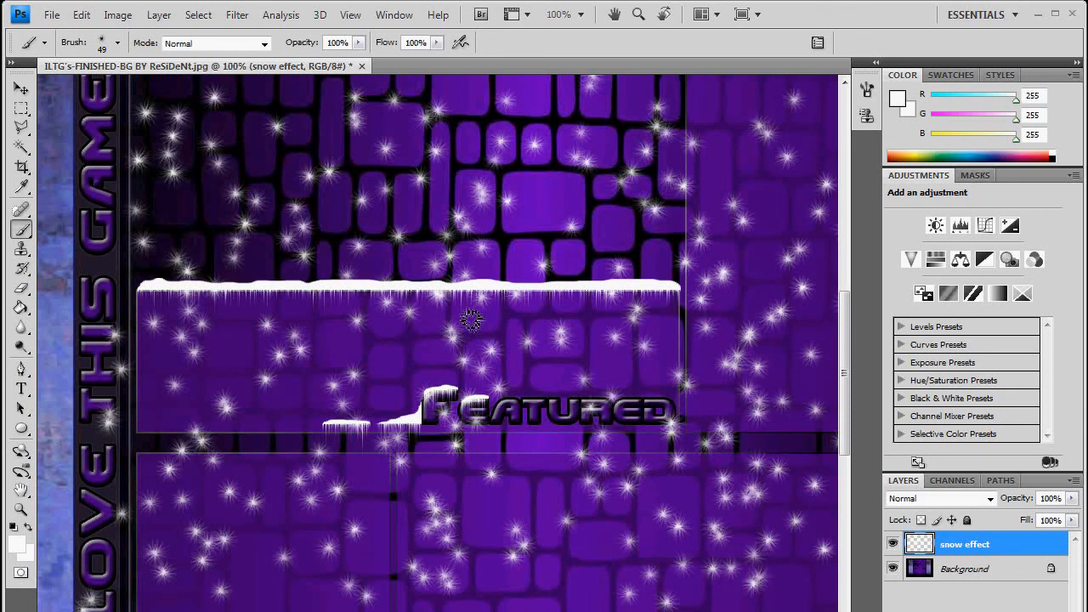
left_click_drag(77, 103, 68, 595)
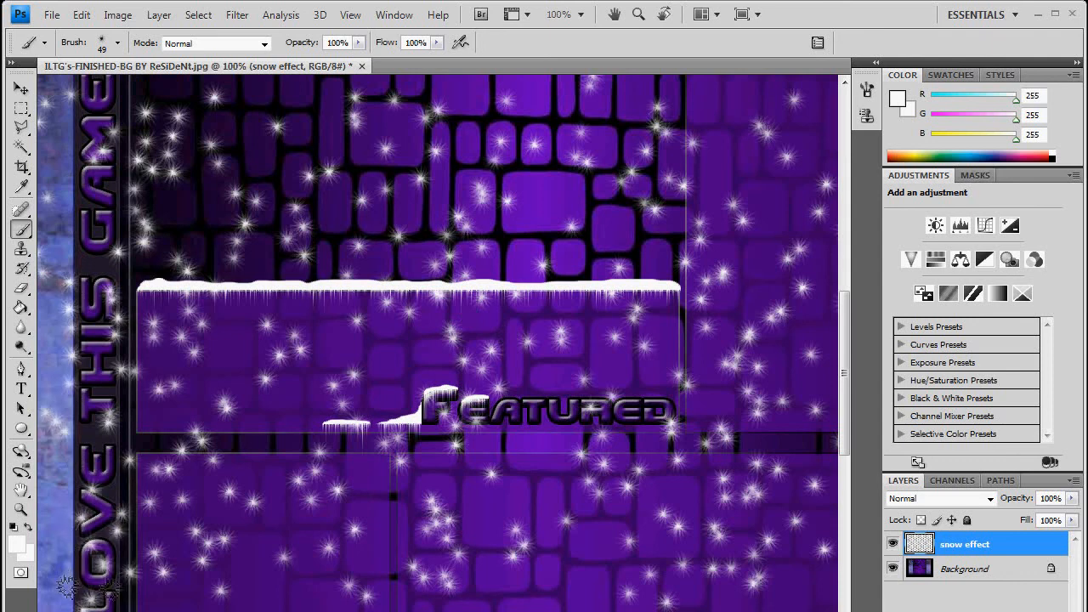